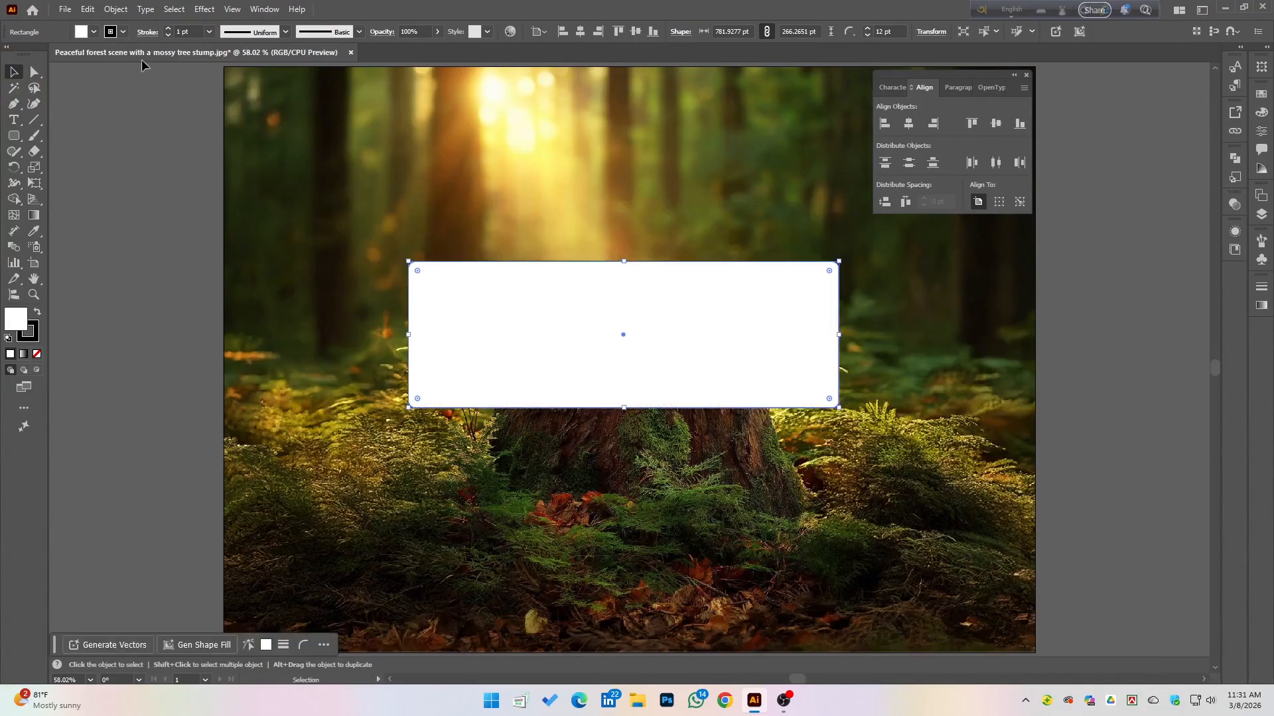
Remove the stroke from the white rounded rectangle.
left_click(123, 31)
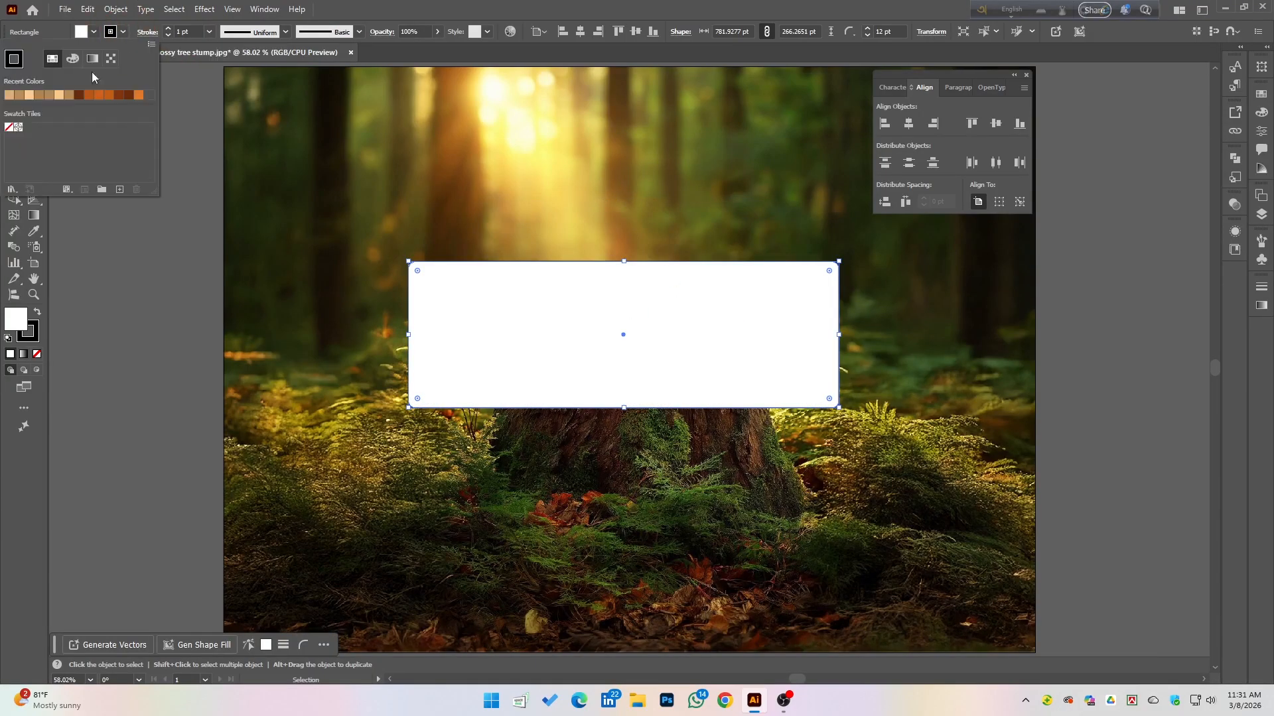
left_click(10, 127)
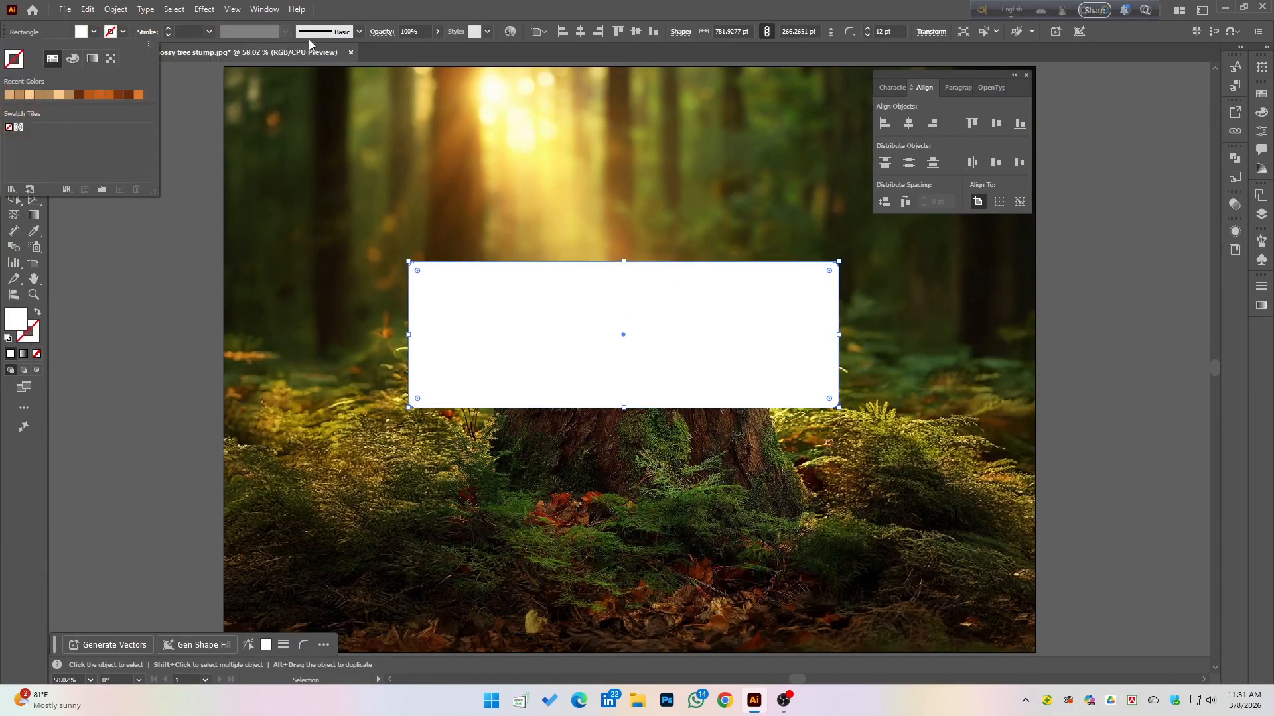
Try the white rectangle at 20% opacity, and restore its opacity to 100%.
left_click(435, 32)
left_click(437, 31)
left_click_drag(396, 48, 396, 48)
left_click(14, 74)
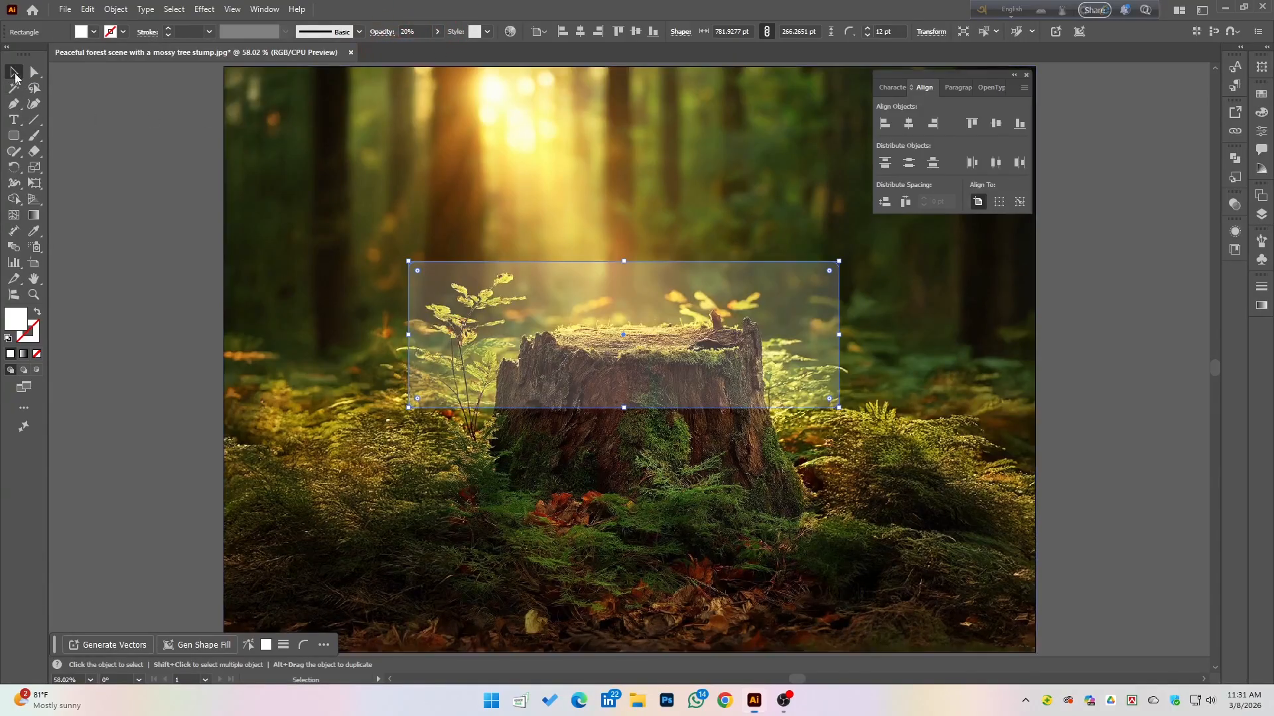
left_click(256, 151)
left_click(178, 170)
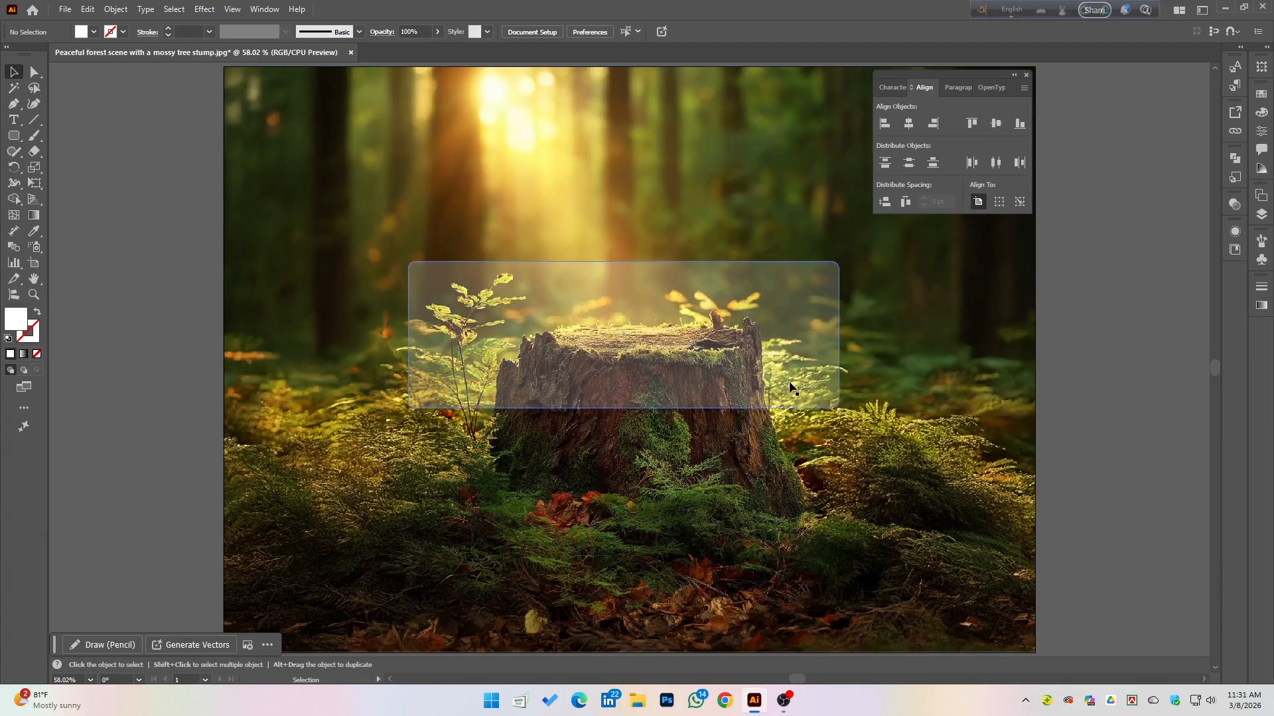
left_click(648, 369)
left_click(360, 33)
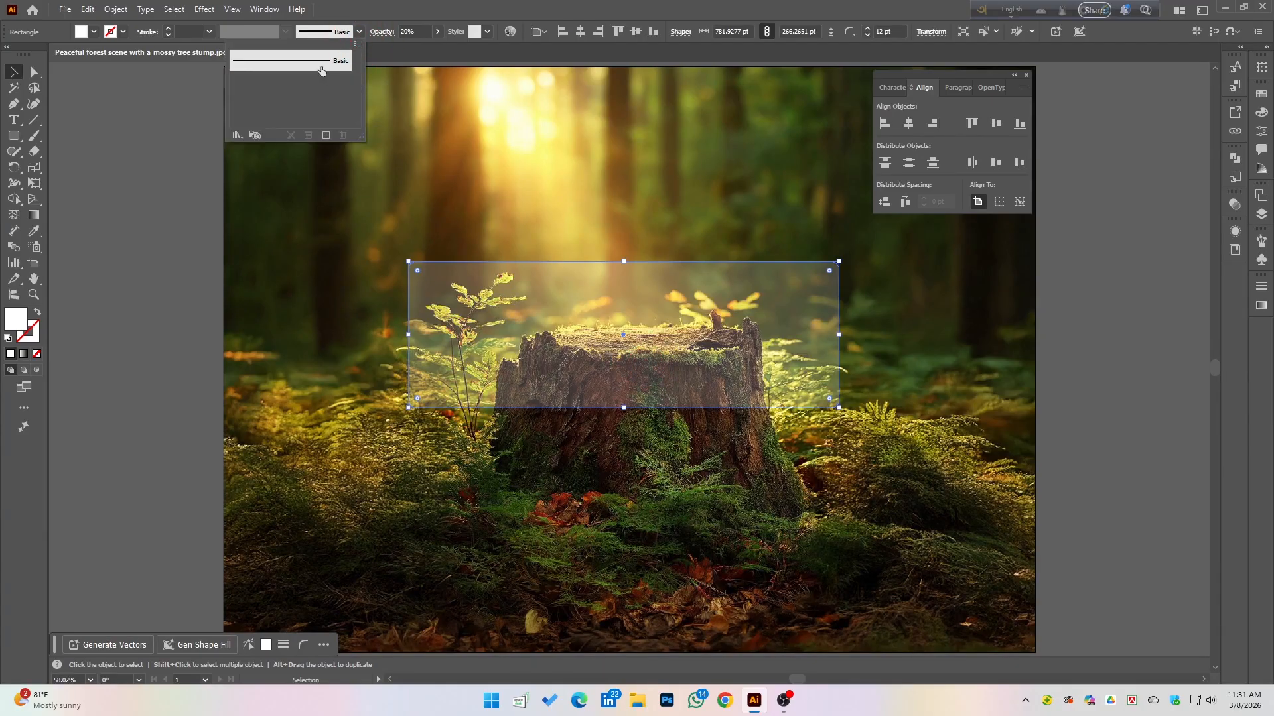
left_click(434, 30)
left_click(435, 31)
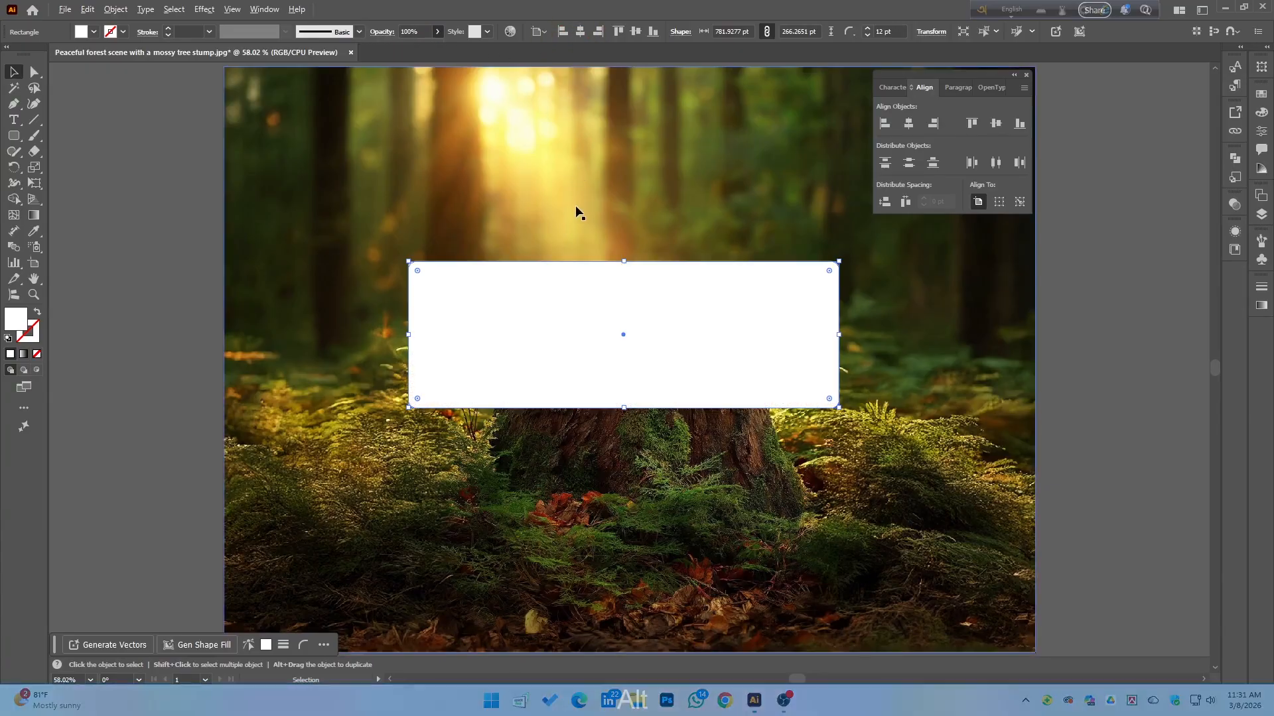
Duplicate the white rectangle twice and spread the three rectangles around the upper and left edges of the artboard.
scroll(575, 211, "down", 1)
left_click(1181, 391)
left_click_drag(1086, 353, 1086, 382)
left_click_drag(617, 340, 289, 254)
scroll(324, 318, "up", 2)
left_click_drag(324, 318, 732, 103)
left_click(1026, 327)
left_click_drag(995, 236, 982, 177)
Copy the forest image and paste the duplicate in front.
left_click(677, 272)
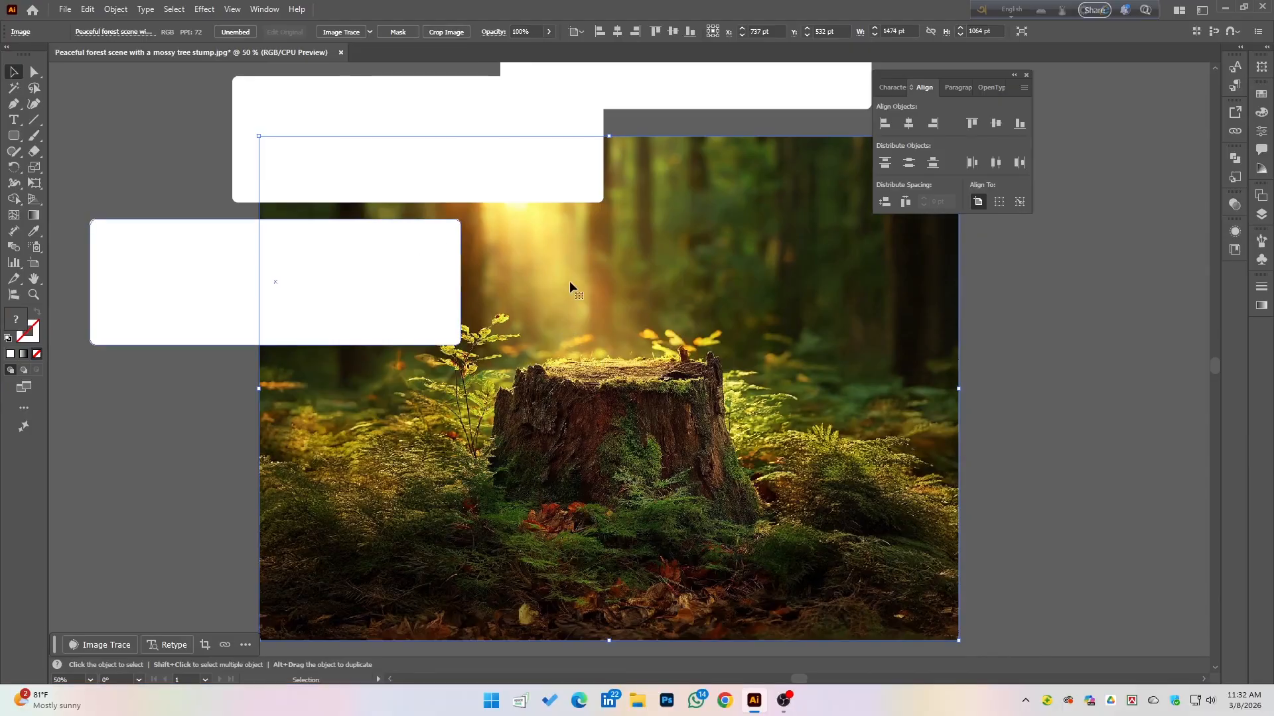
right_click(611, 340)
left_click(665, 357)
left_click(1096, 343)
right_click(624, 255)
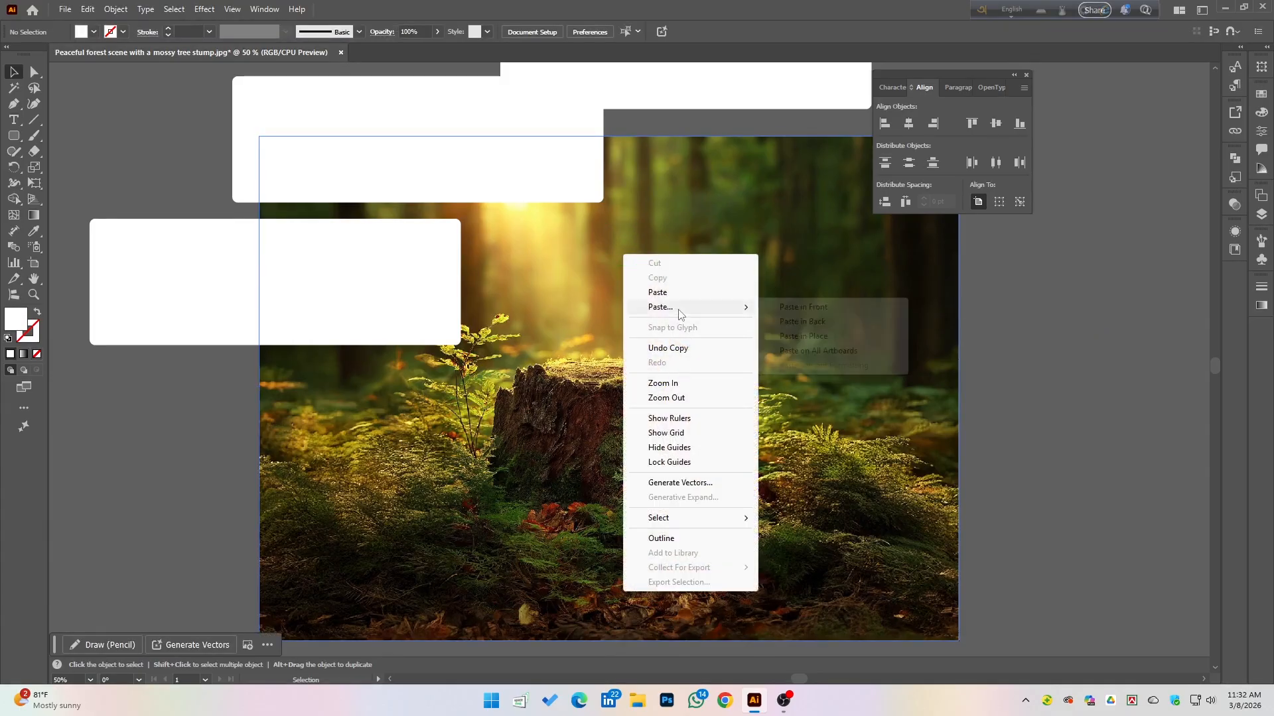
mouse_move(677, 315)
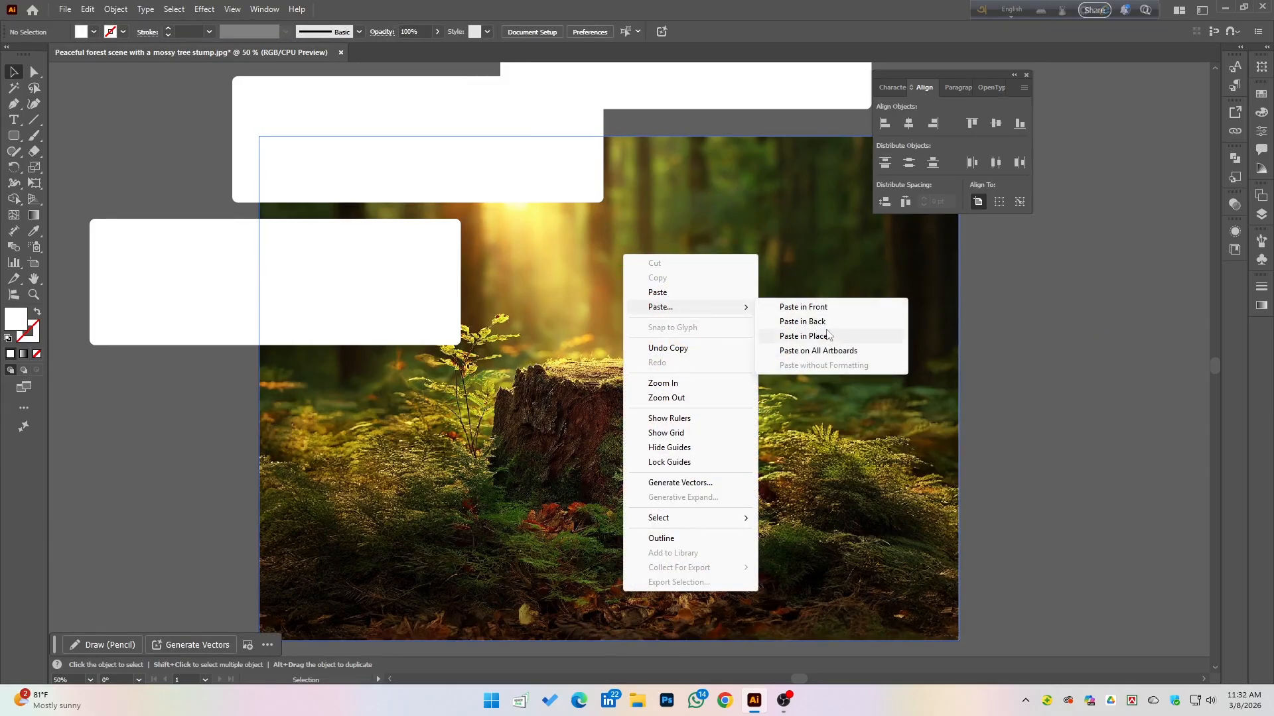
left_click(815, 308)
left_click(985, 332)
Center the pasted forest image horizontally and vertically on the artboard.
left_click_drag(768, 352, 962, 440)
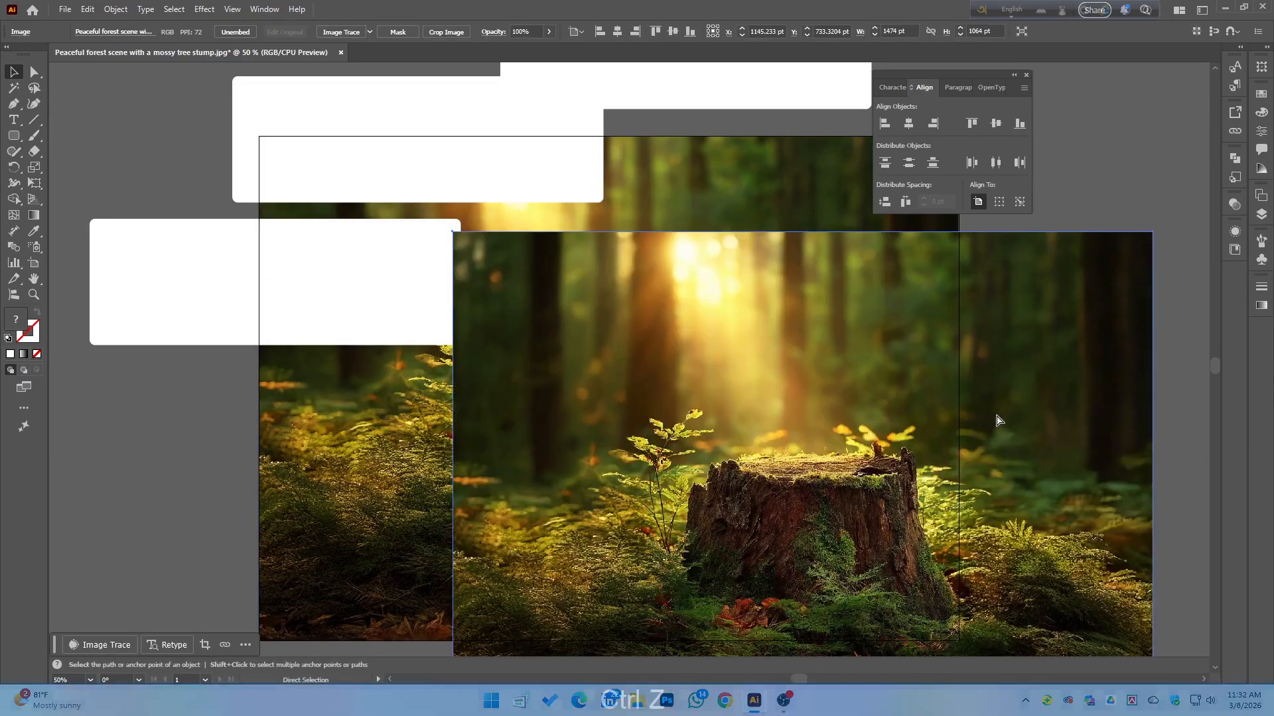
key("ctrl+z")
left_click(617, 32)
left_click(672, 31)
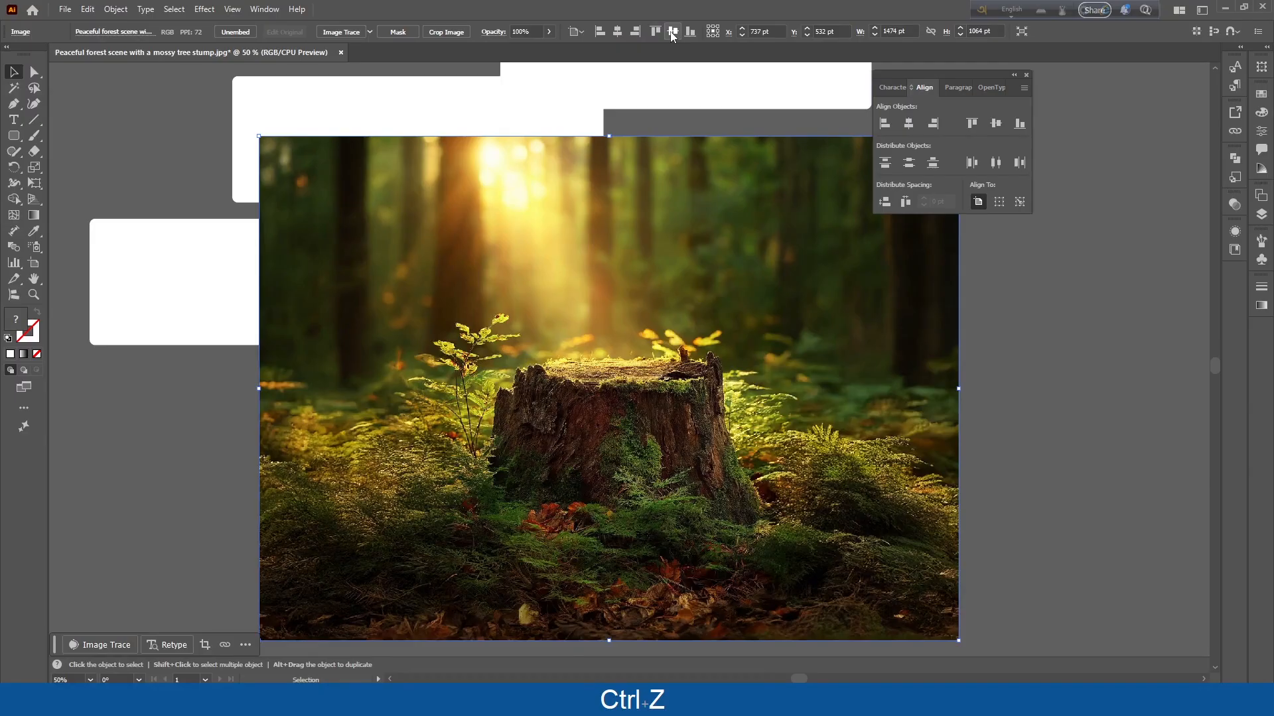
left_click(1109, 357)
Select all three white rectangles and bring them to the front of the stacking order.
left_click(219, 256)
left_click(372, 106, "shift")
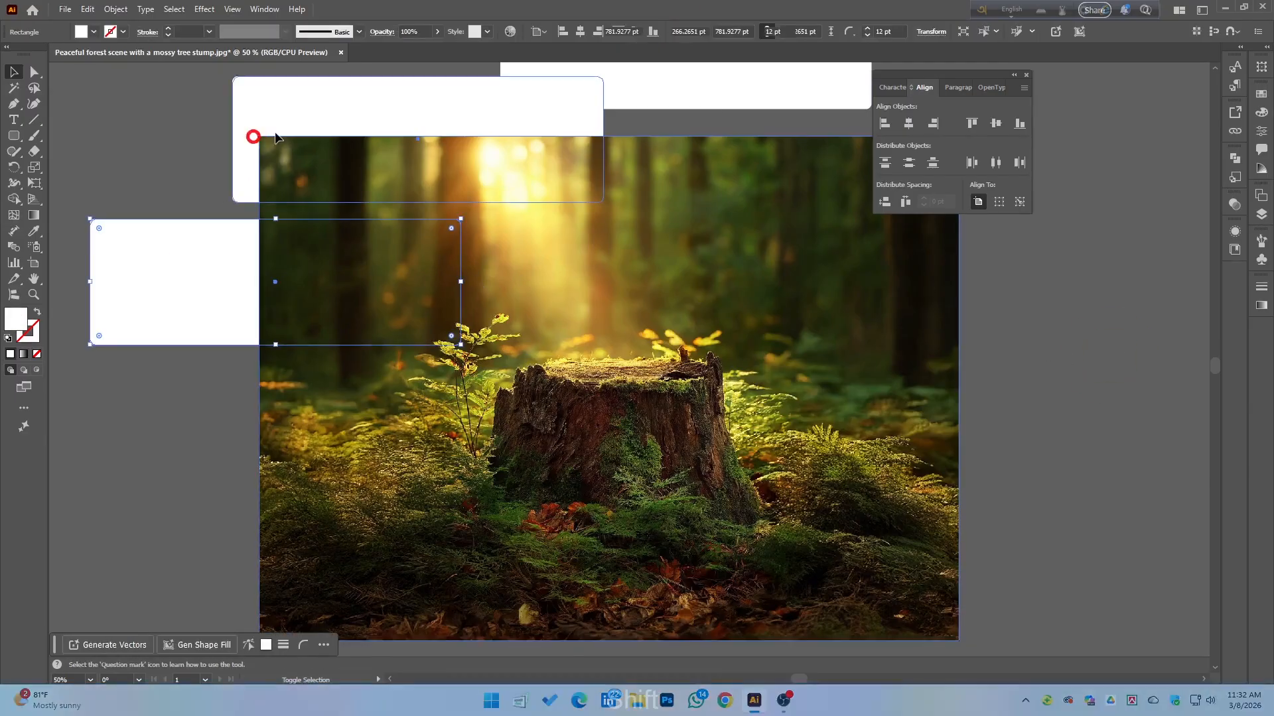
left_click(667, 86, "shift")
right_click(659, 91)
mouse_move(706, 475)
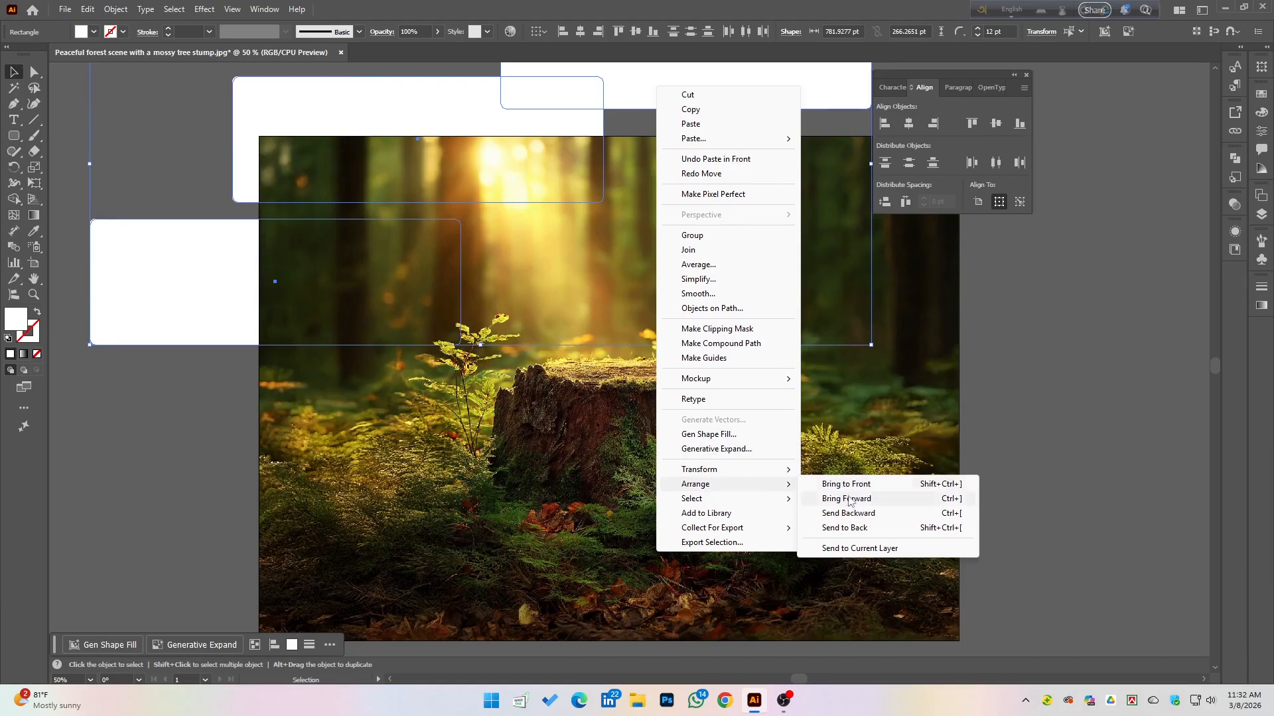
left_click(870, 483)
left_click(1032, 415)
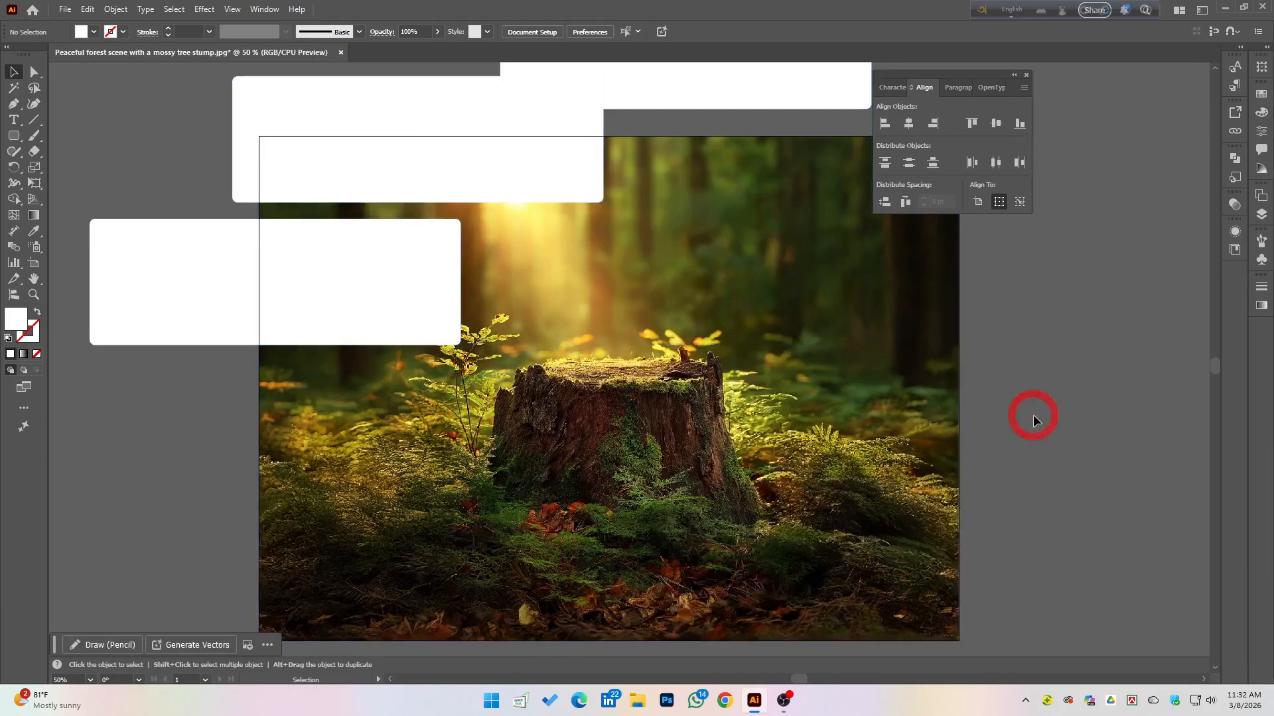
Apply a Gaussian Blur with a 15-pixel radius to the upper forest image.
left_click(714, 425)
left_click(201, 13)
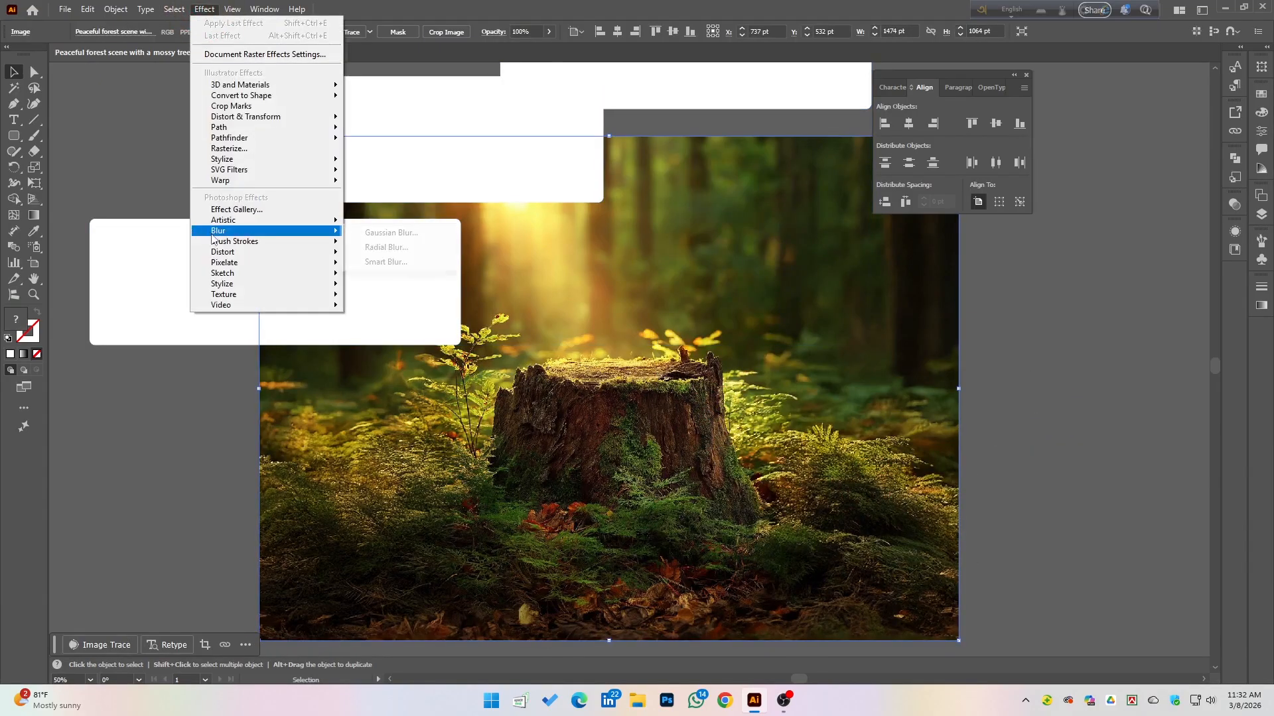
left_click(363, 232)
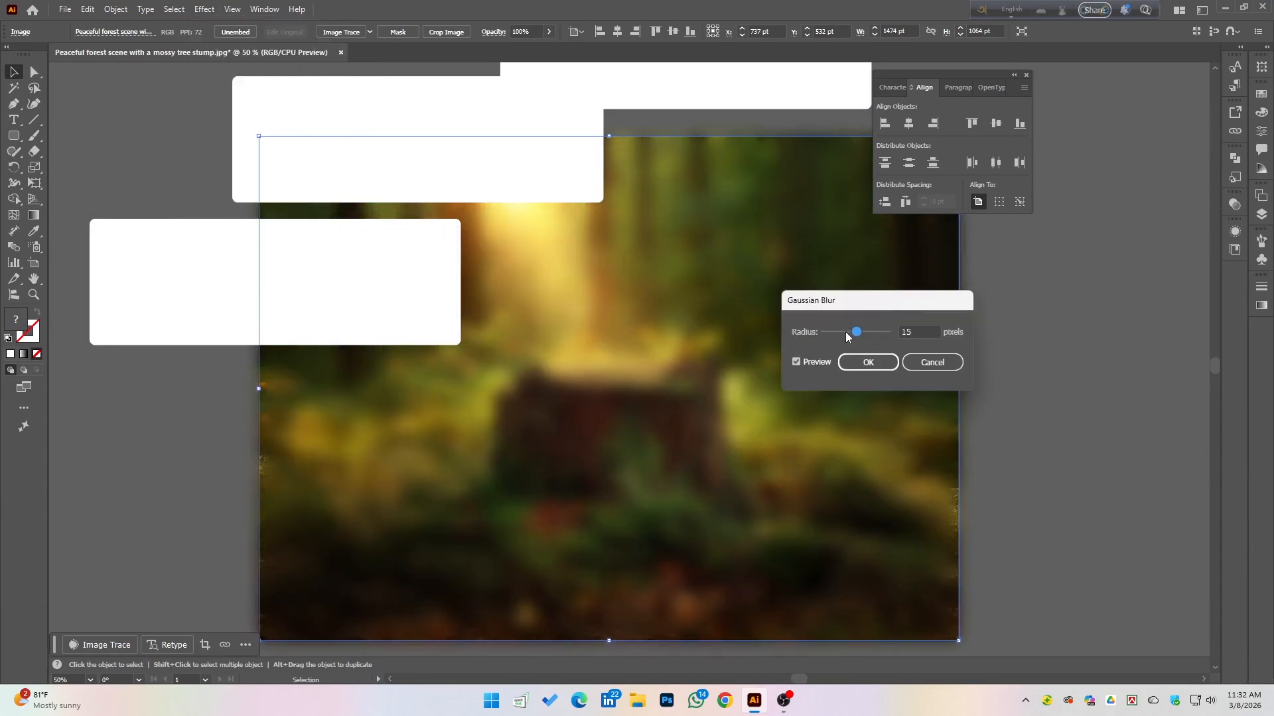
mouse_move(857, 337)
left_mouse_down()
mouse_move(875, 337)
mouse_move(856, 337)
left_mouse_up()
left_click(866, 369)
left_click(1013, 320)
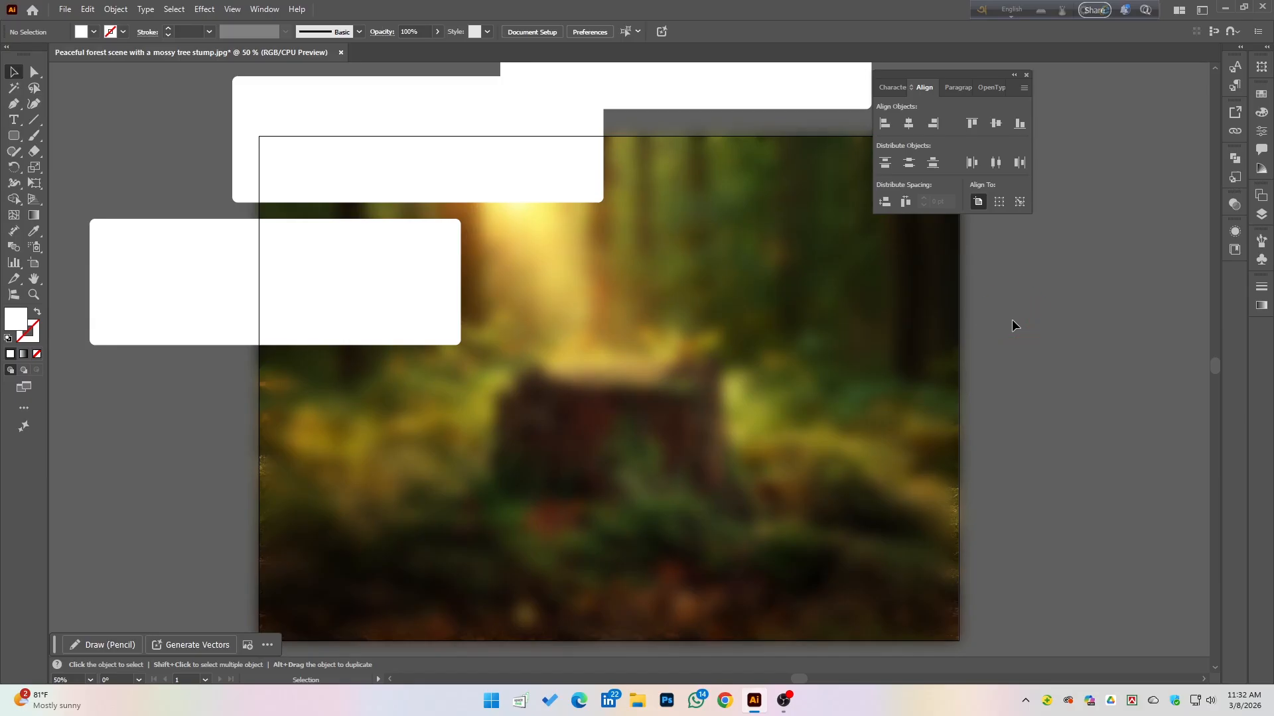
Add the Glass distort effect to the blurred forest image through its appearance settings.
left_click(622, 349)
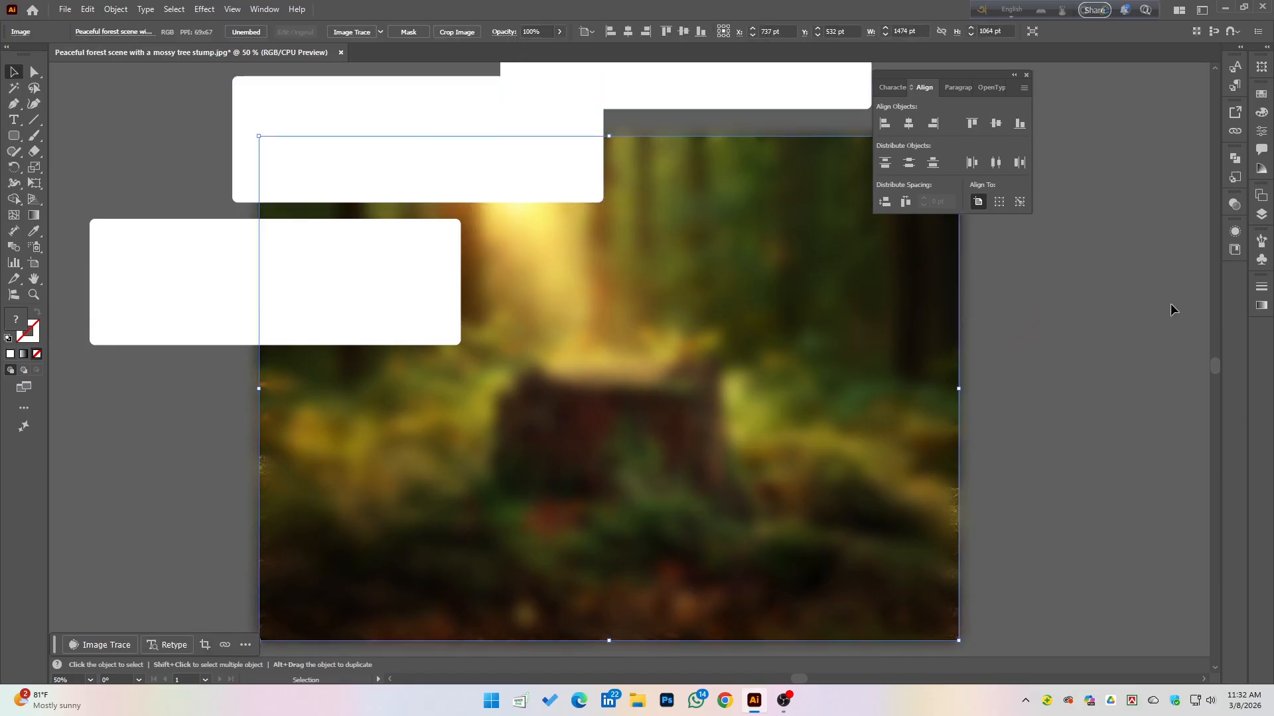
left_click(1235, 230)
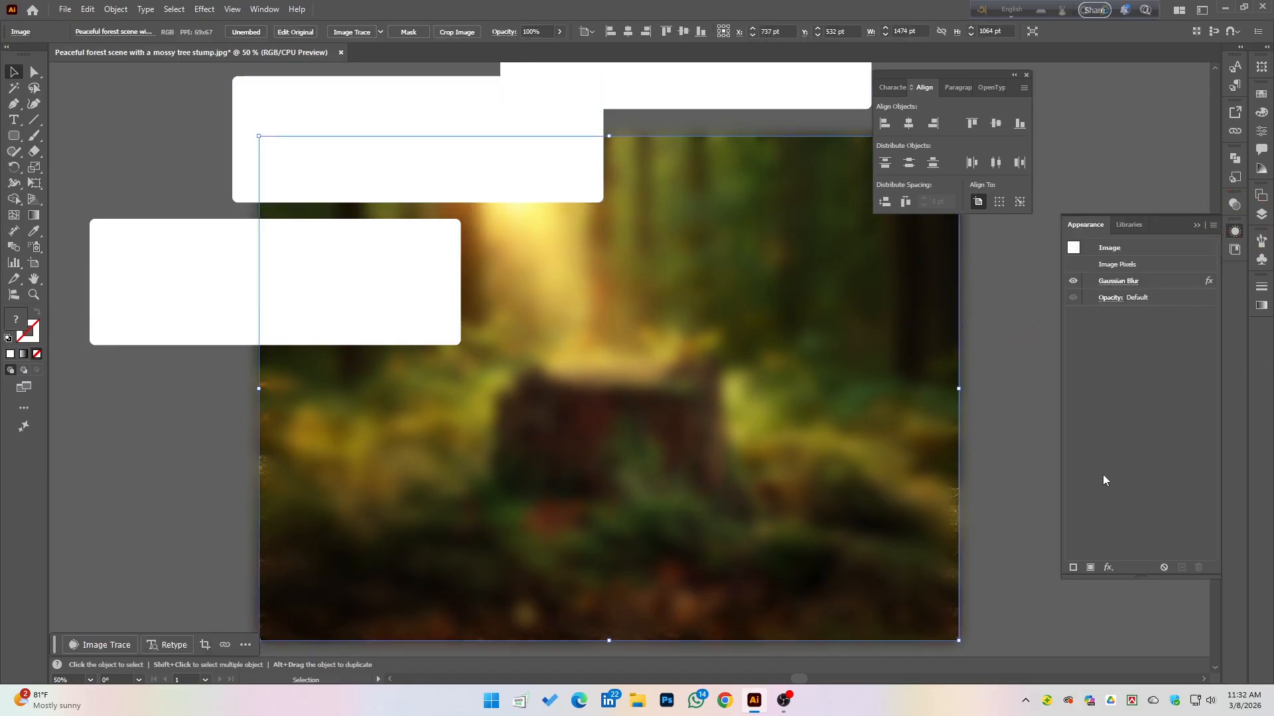
left_click(1111, 567)
mouse_move(1138, 451)
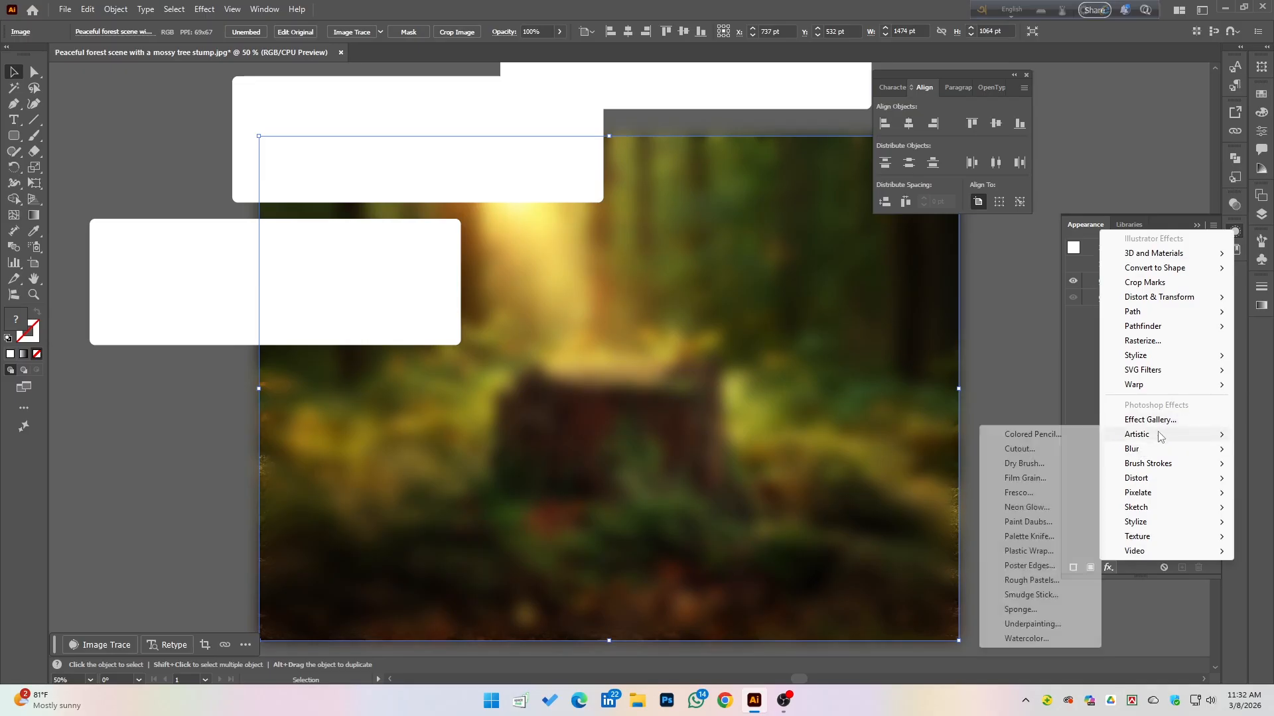
mouse_move(1159, 479)
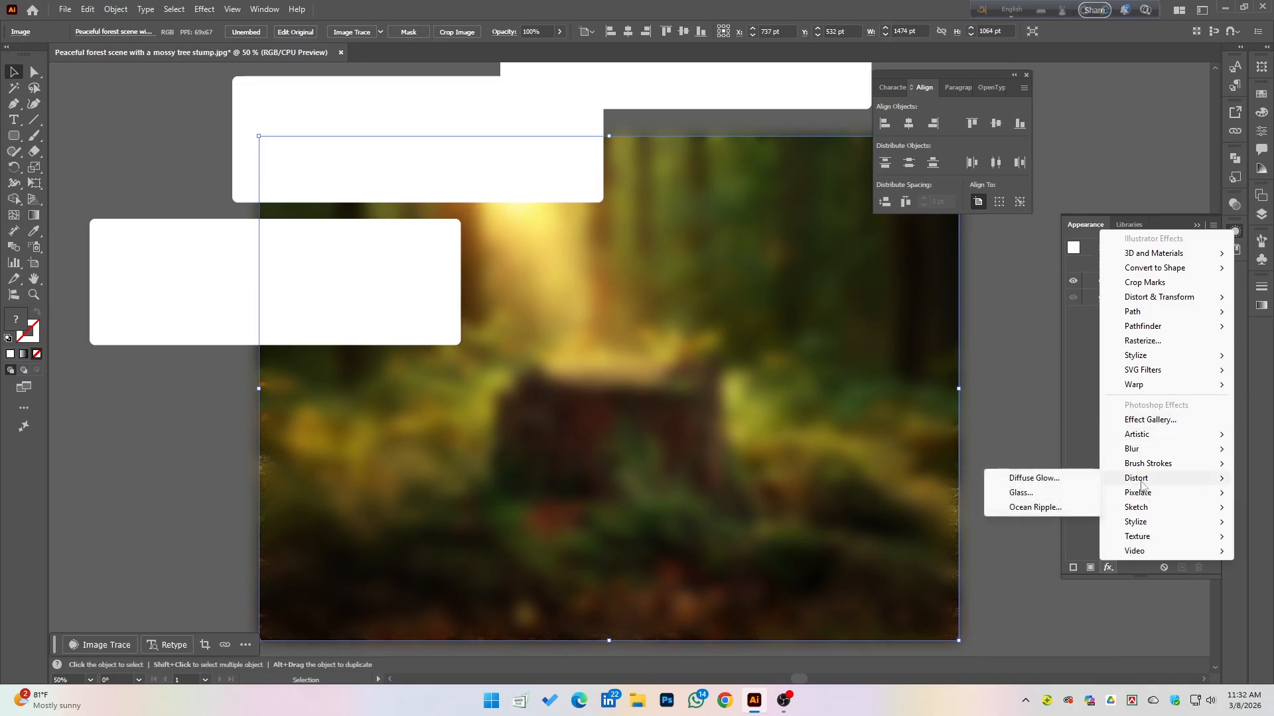
left_click(1025, 494)
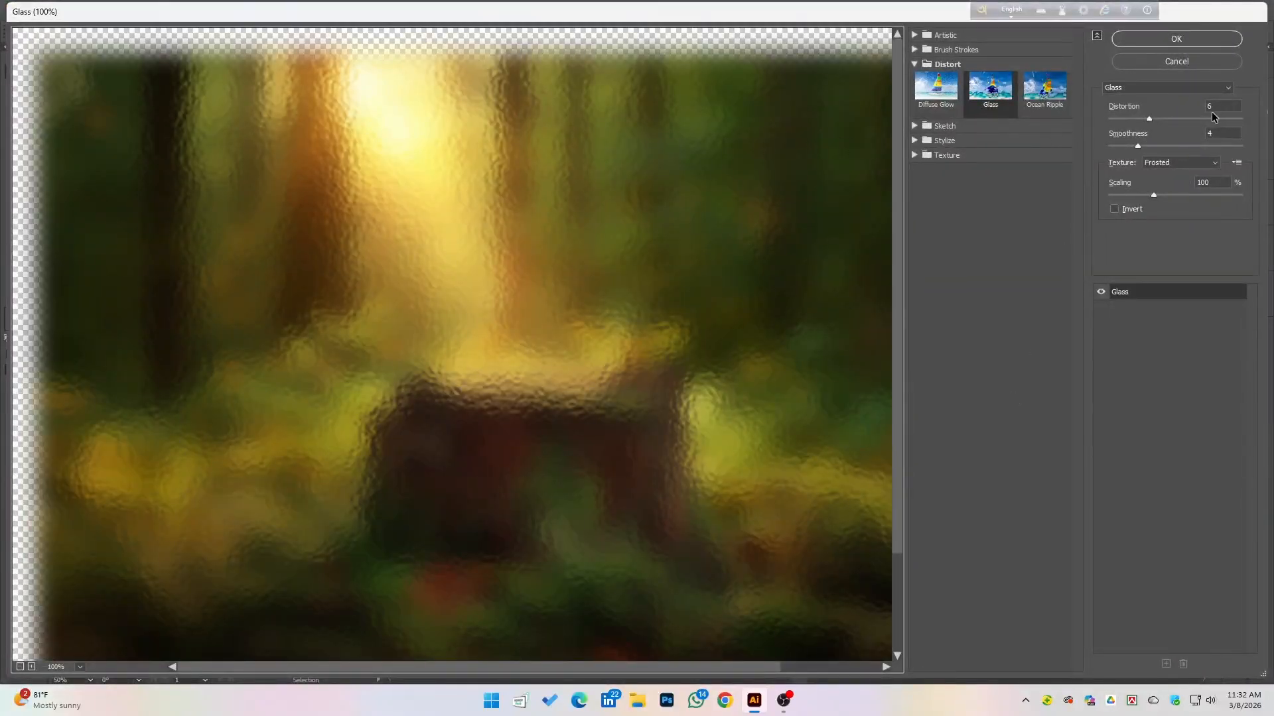
Set the Glass effect's distortion to 7 and smoothness to 5, turn on Invert, and apply it.
left_click_drag(1149, 118, 1154, 117)
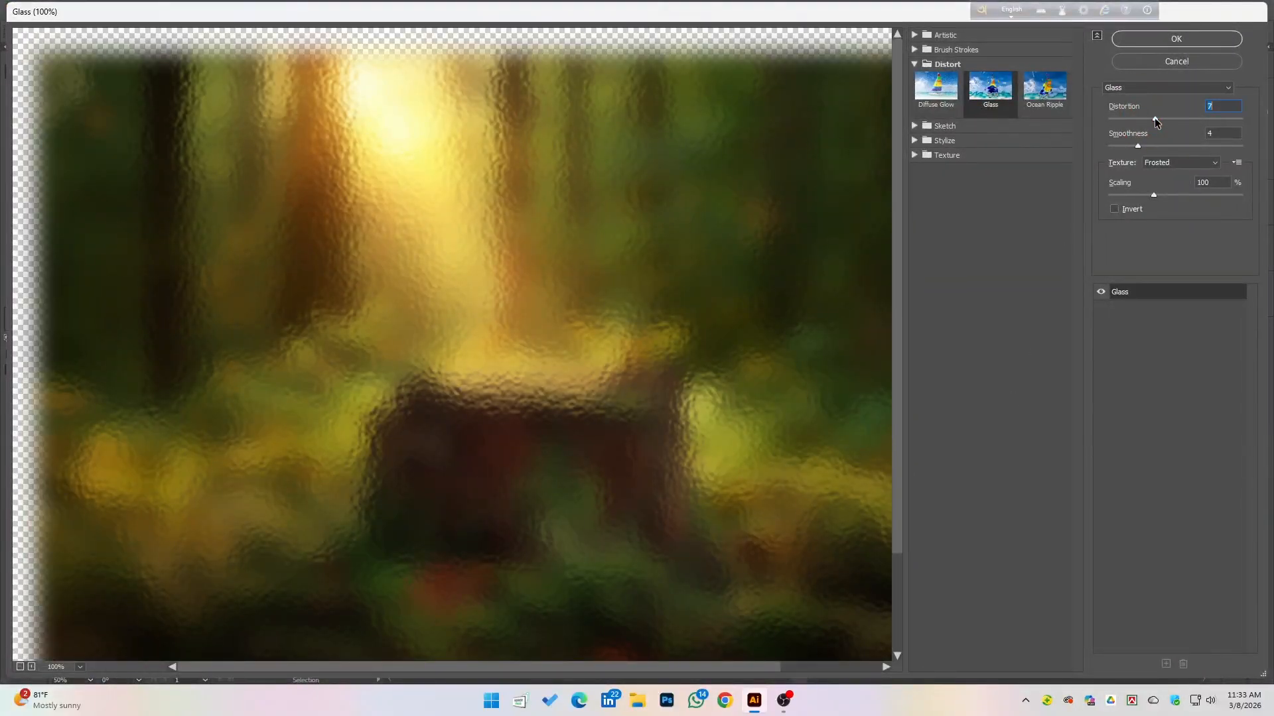
type("5")
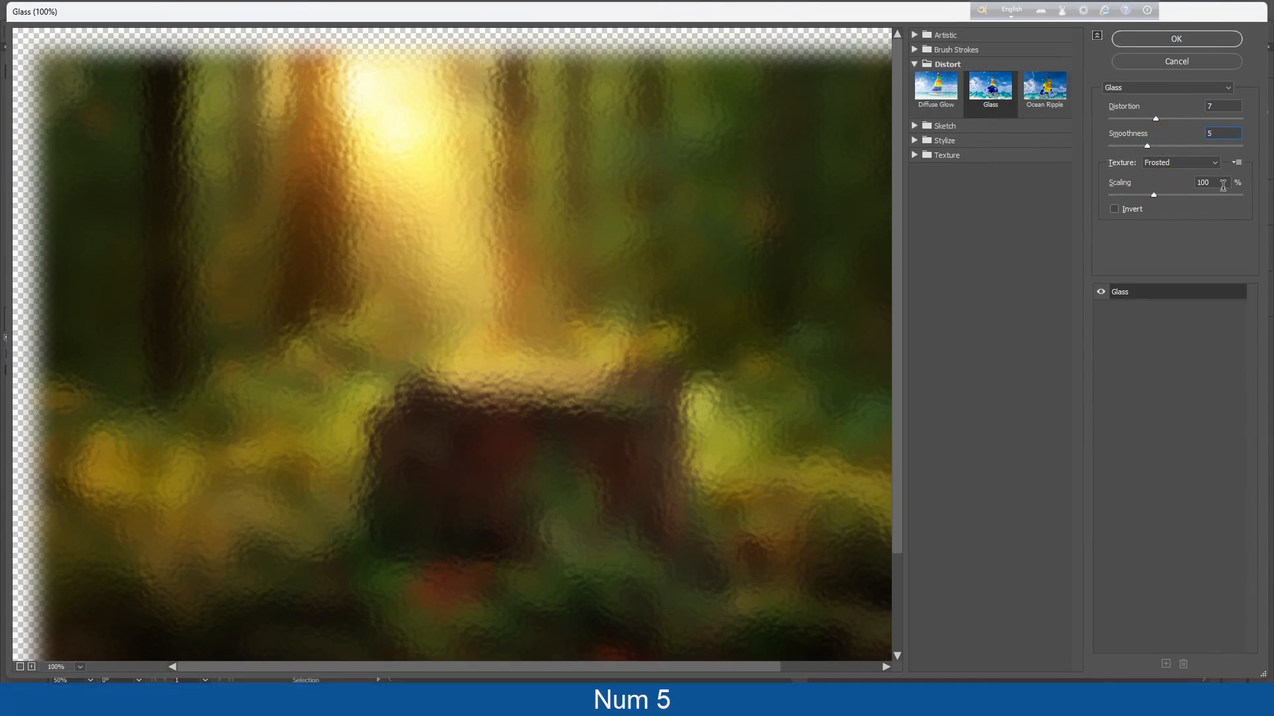
left_click(1114, 211)
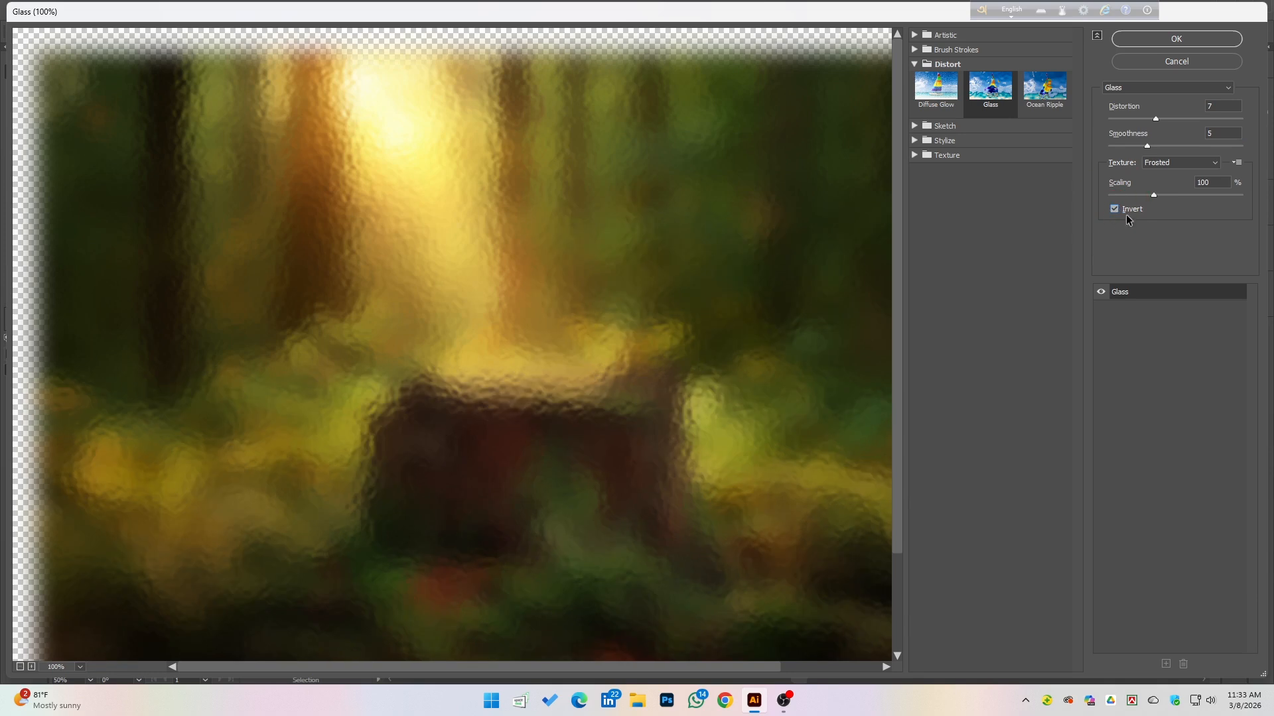
left_click(1114, 210)
left_click(1115, 210)
left_click(1175, 38)
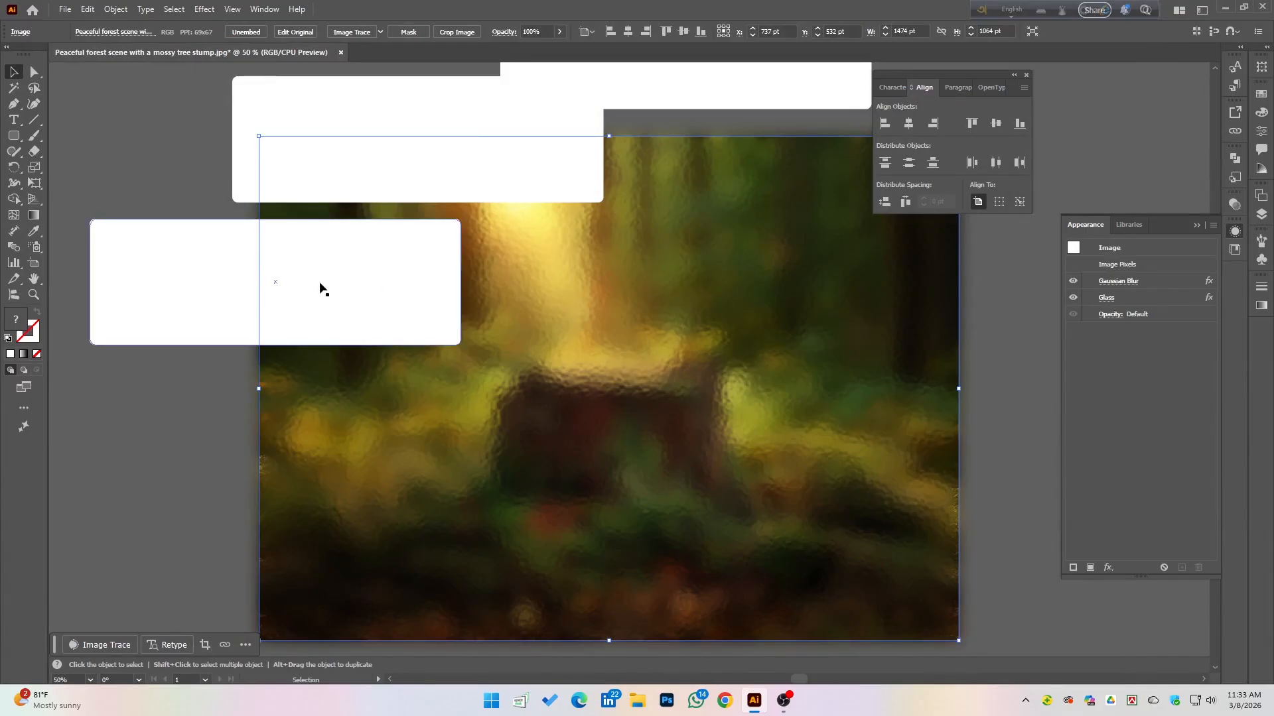
Center the leftmost white rectangle horizontally and vertically on the artboard.
left_click(206, 284)
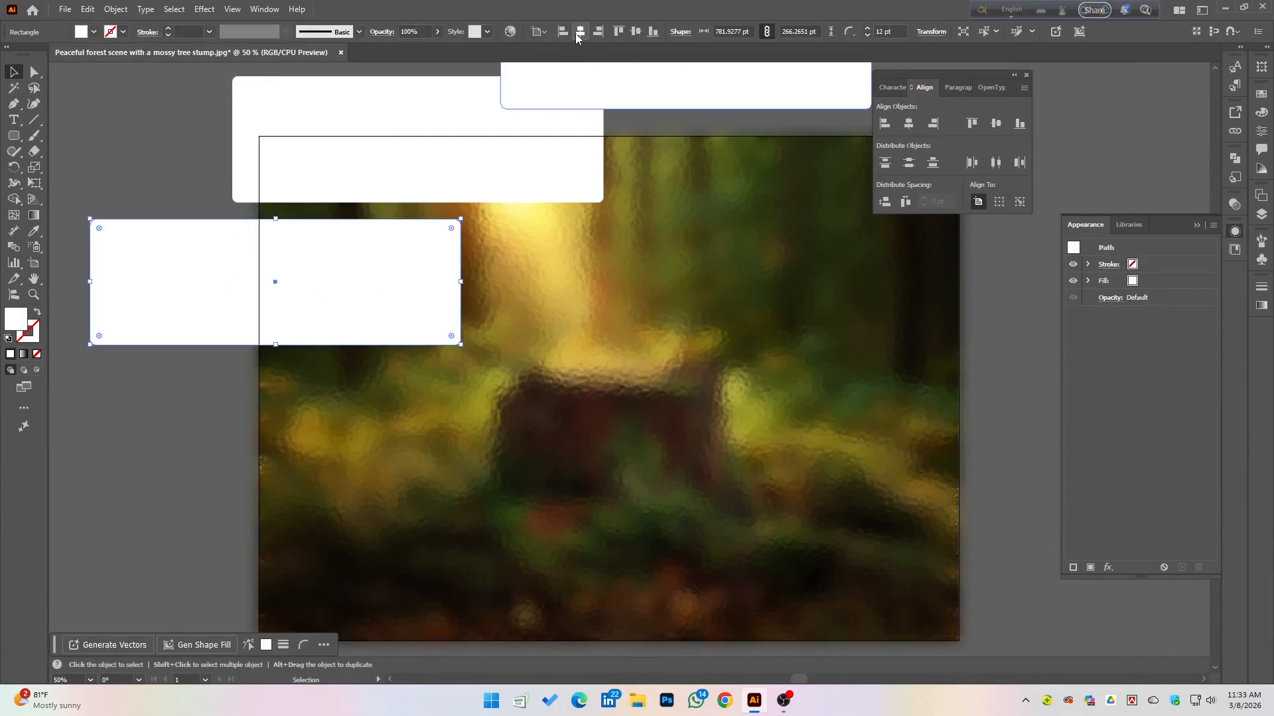
left_click(579, 31)
left_click(635, 31)
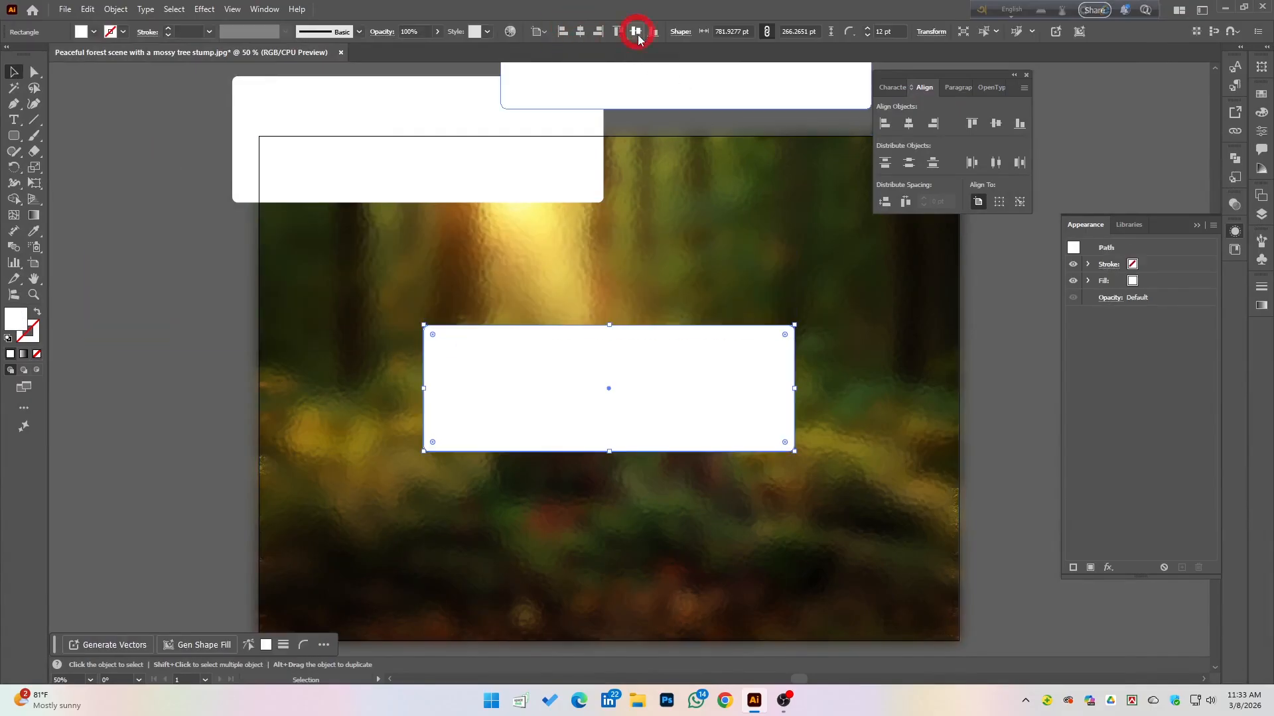
Make a clipping mask from the centered white rectangle and the blurred glass-effect image.
left_click(635, 275, "shift")
right_click(642, 377)
left_click(681, 517)
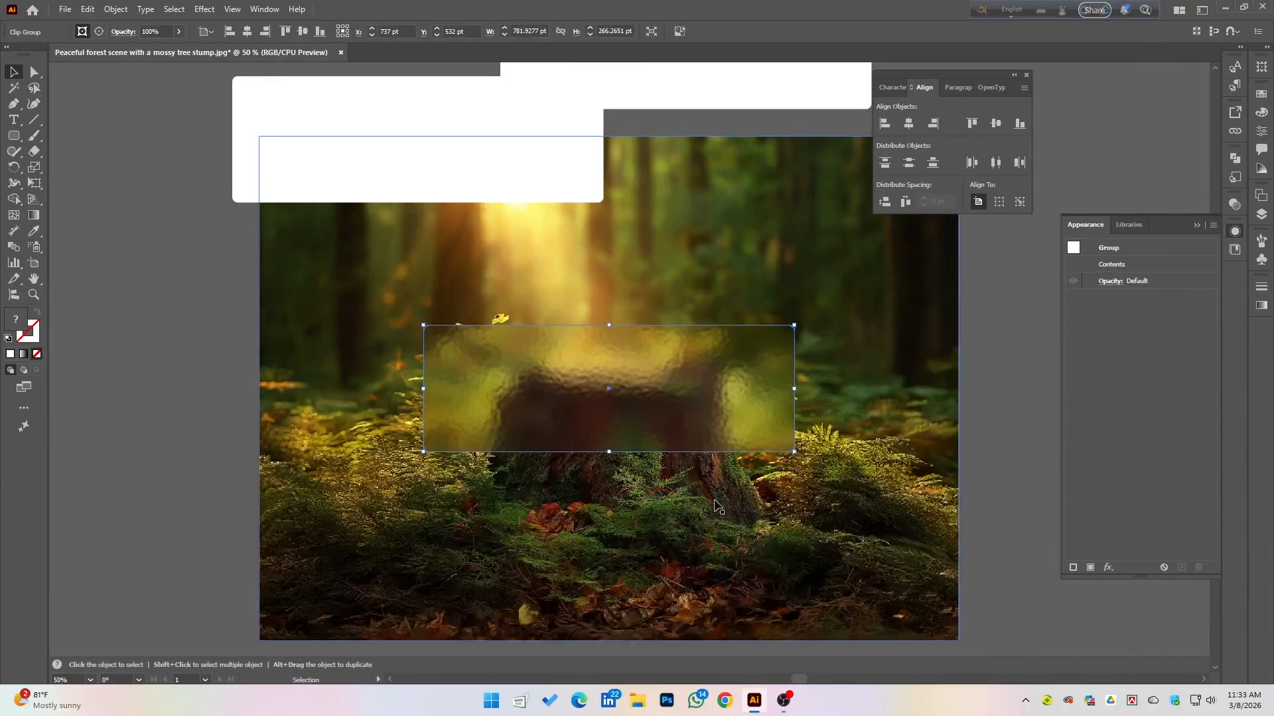
left_click(1011, 418)
left_click_drag(1015, 418, 1009, 403)
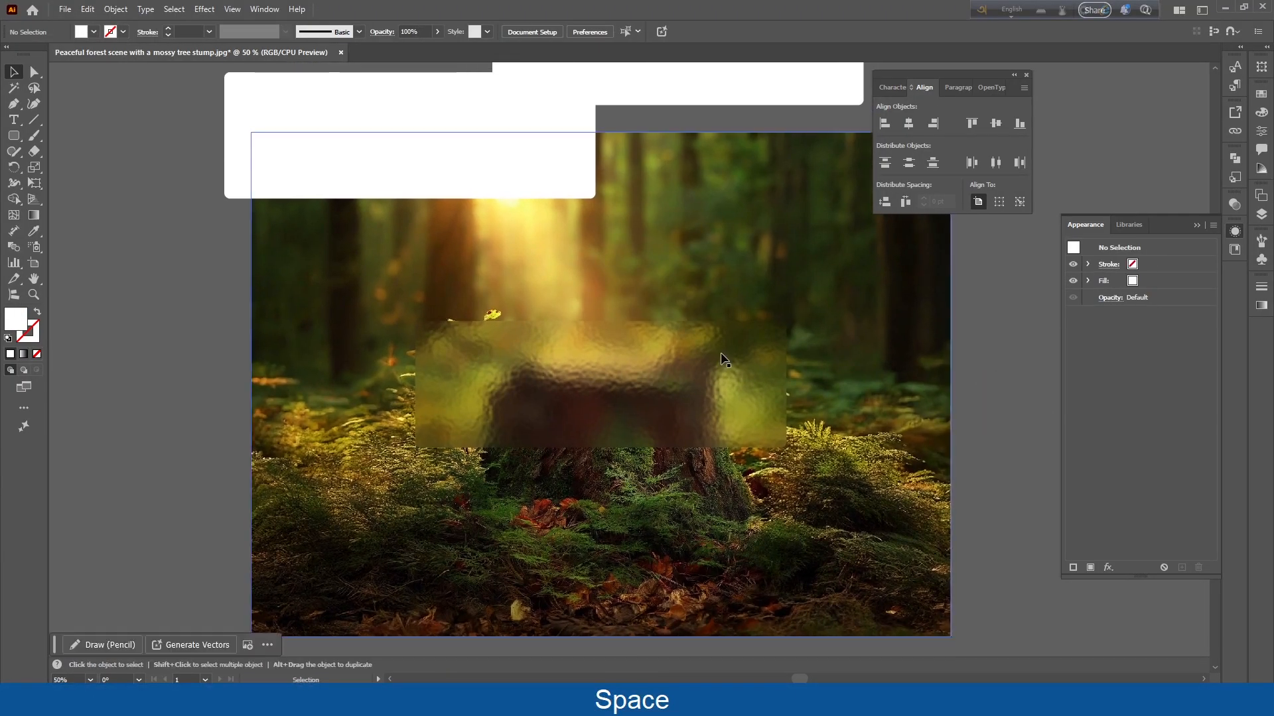
Center the second white rectangle horizontally and vertically on the artboard, over the clipped glass panel.
left_click(629, 375)
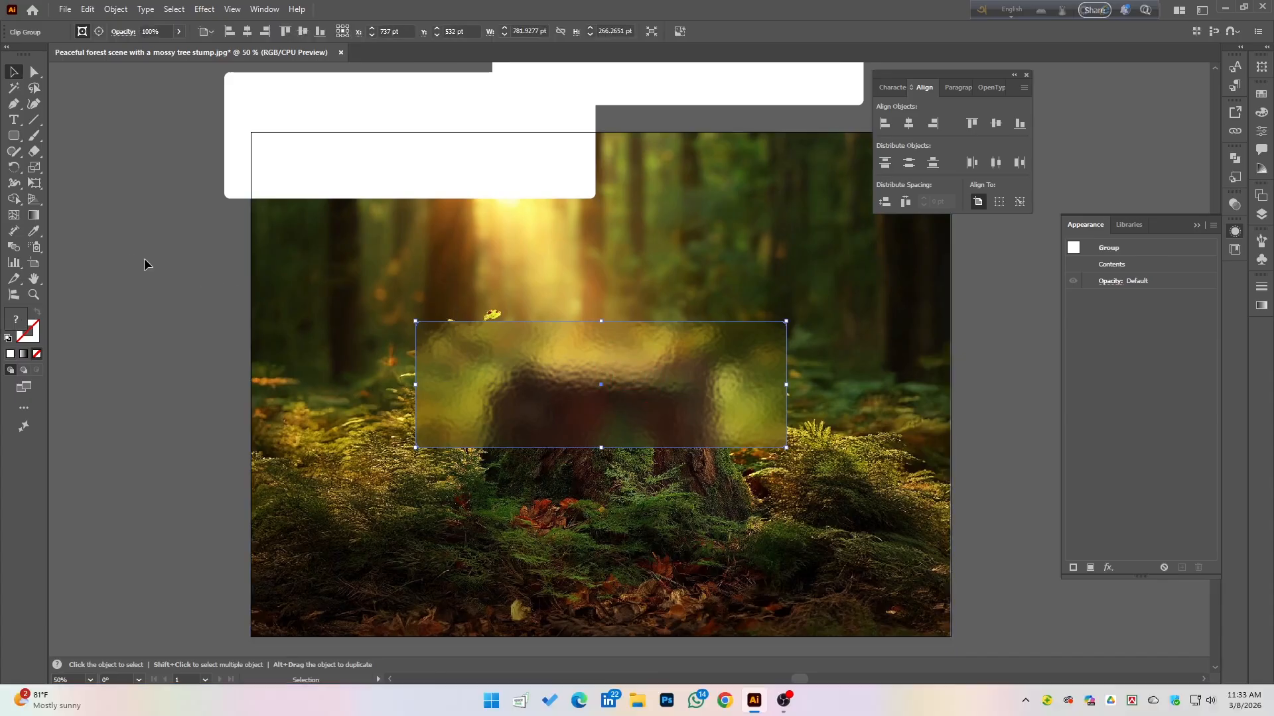
left_click(253, 112)
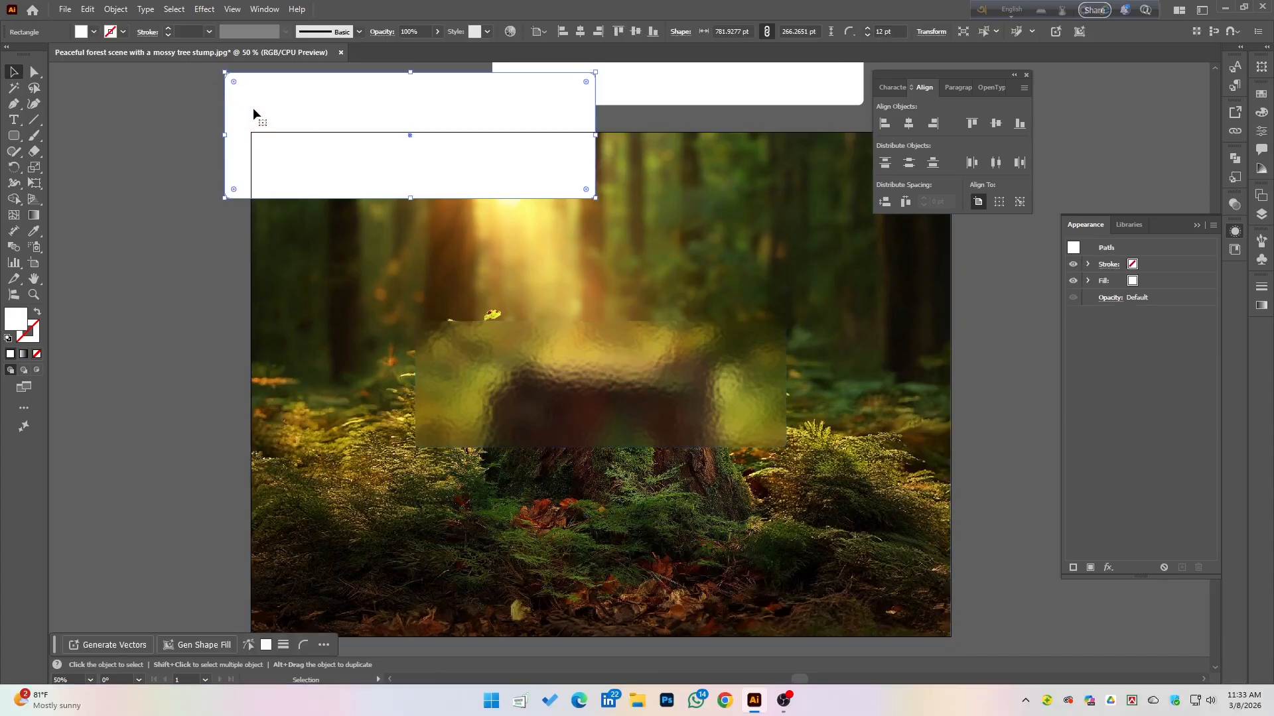
left_click(581, 33)
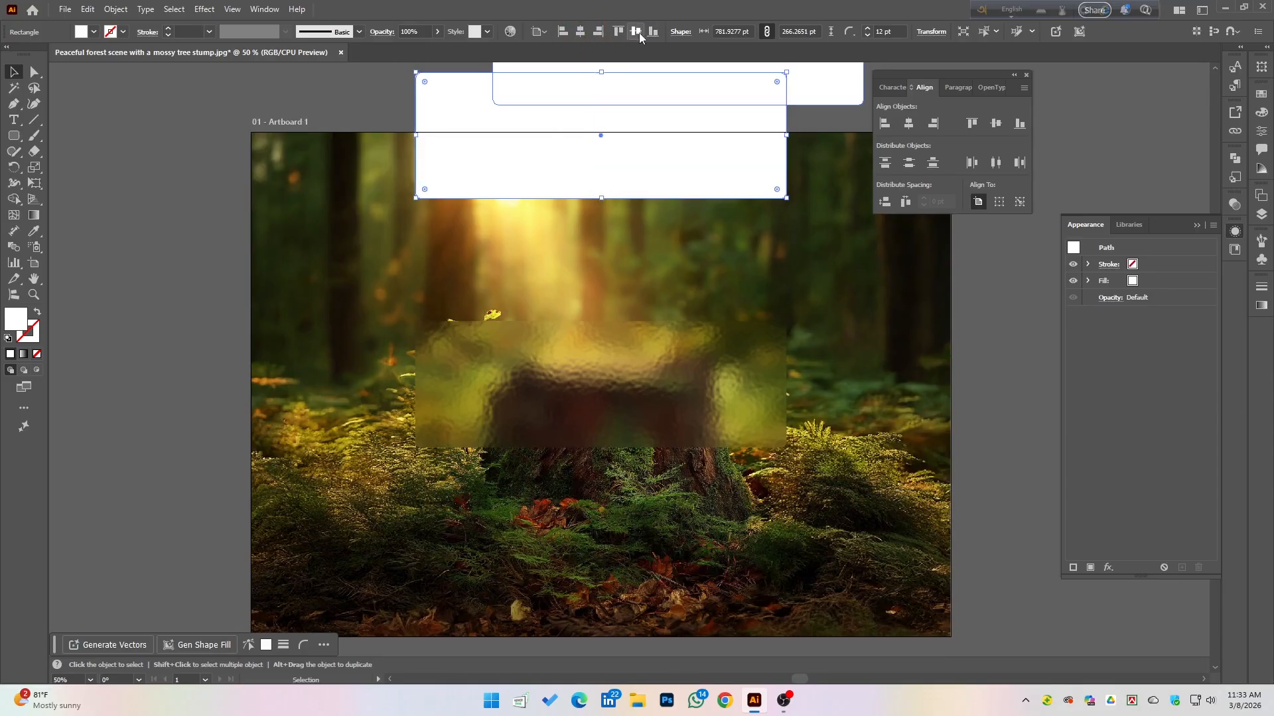
left_click(635, 32)
Fill the centered rectangle with a white-to-black linear gradient.
left_click(34, 215)
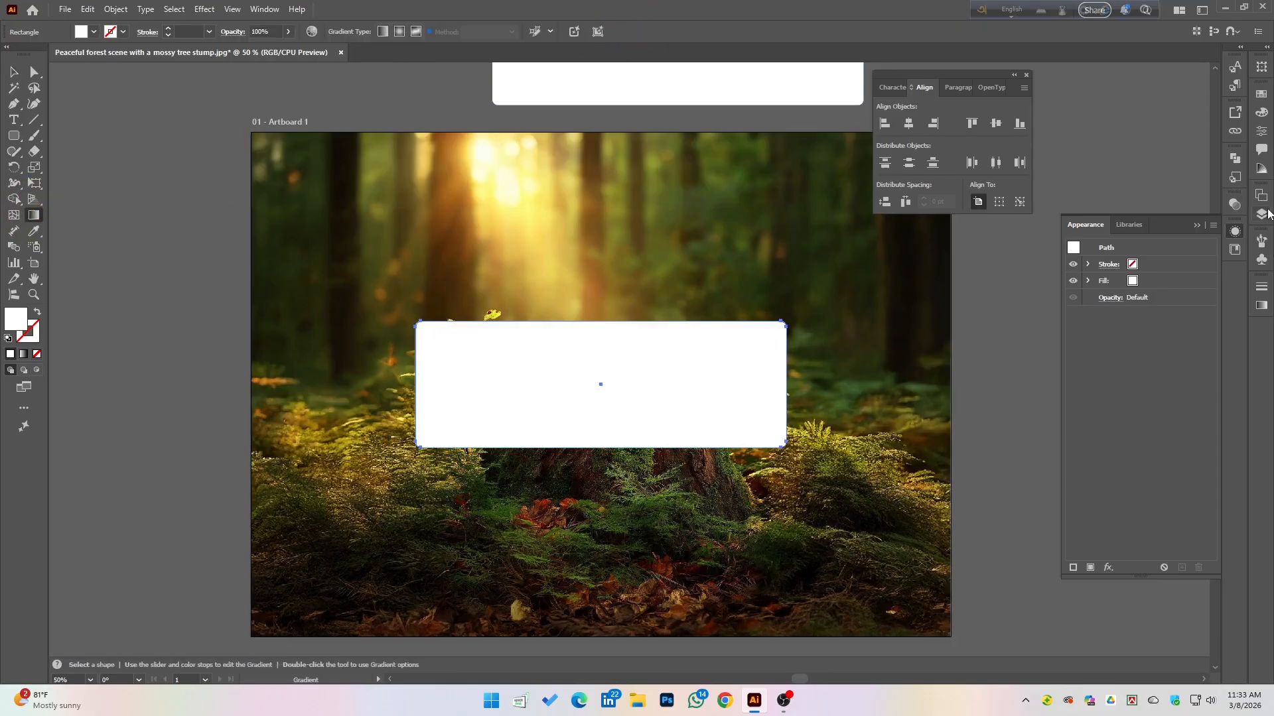
left_click(1259, 309)
left_click(1180, 483)
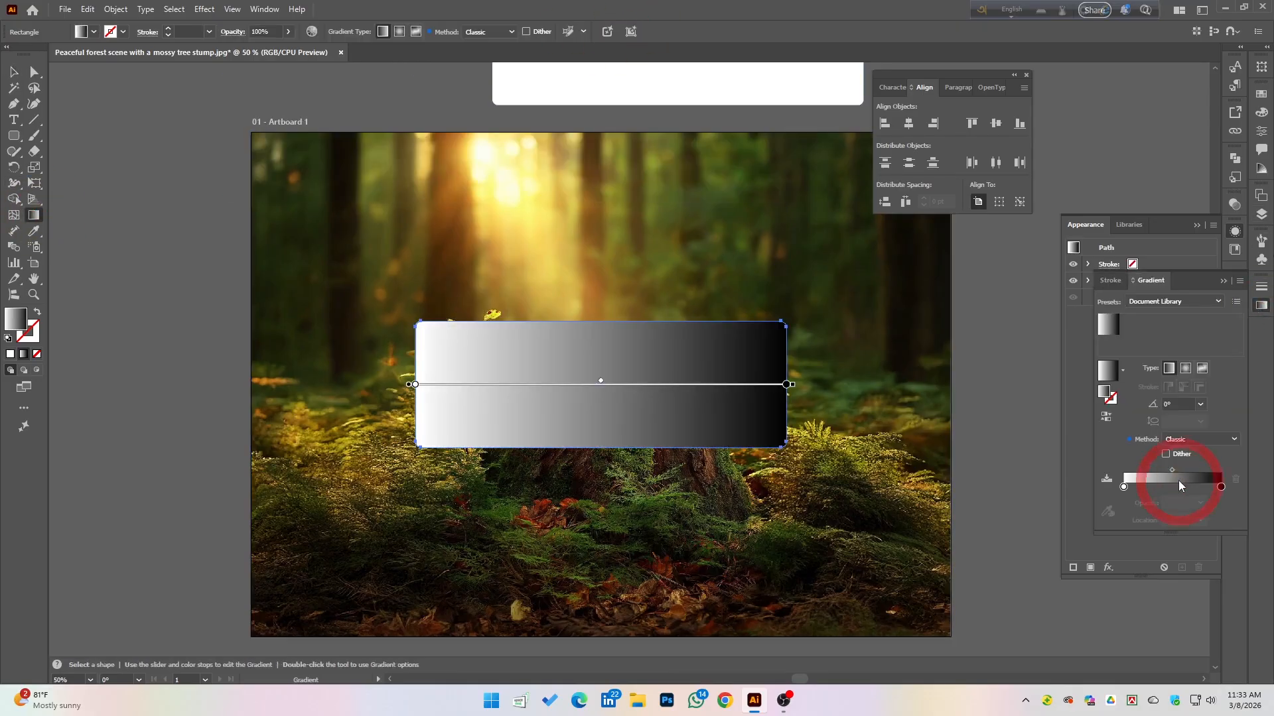
Change the fill gradient's black end stop to white and set the start stop's opacity to 25%.
double_click(1220, 486)
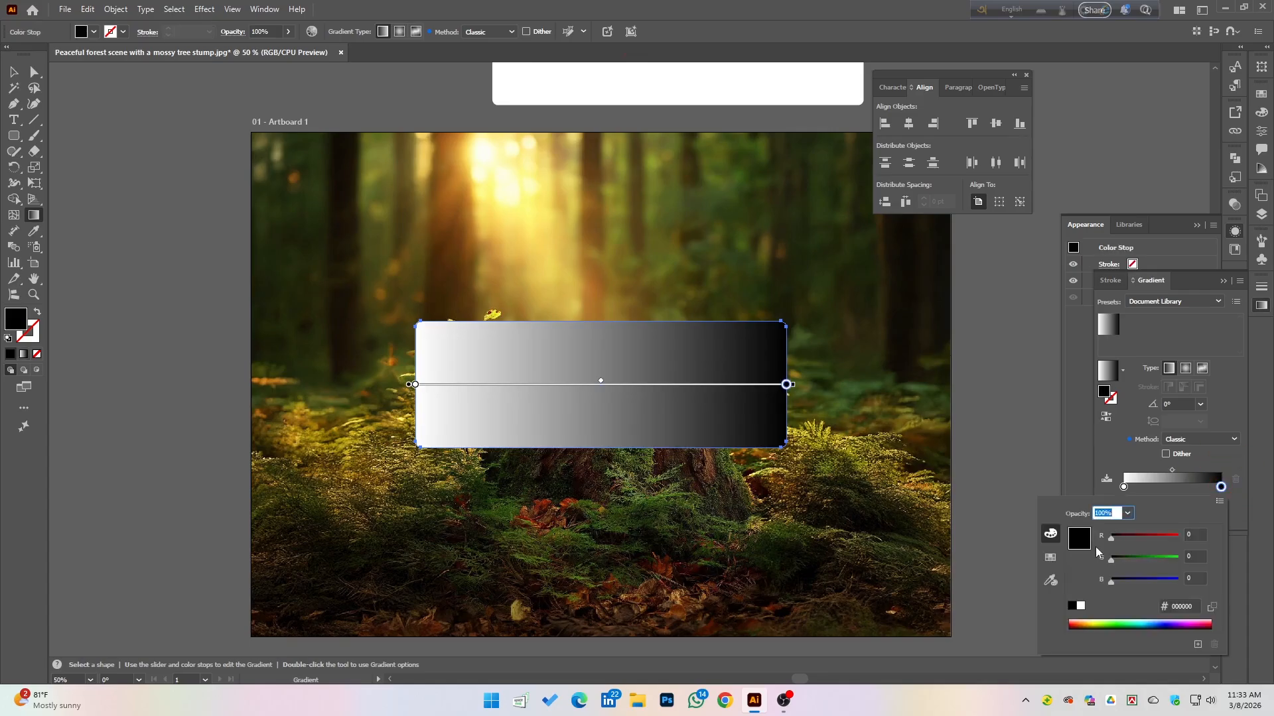
left_click(1080, 605)
double_click(1122, 487)
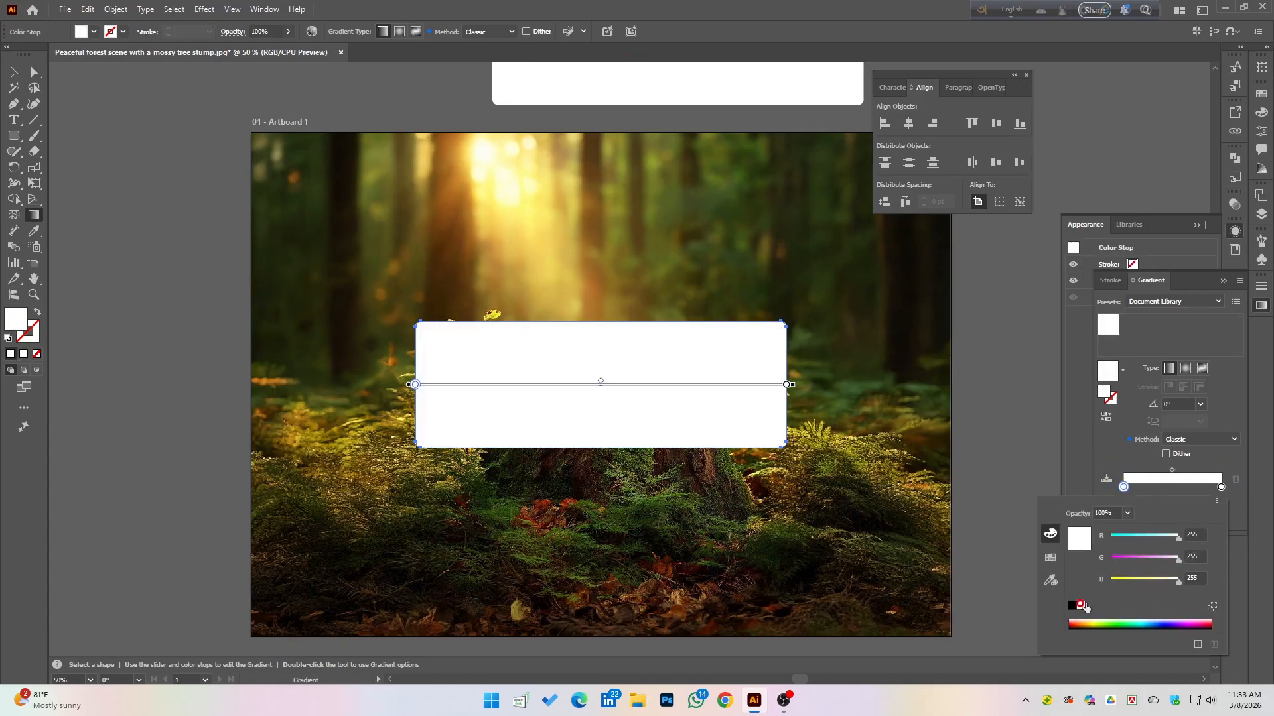
left_click(1123, 488)
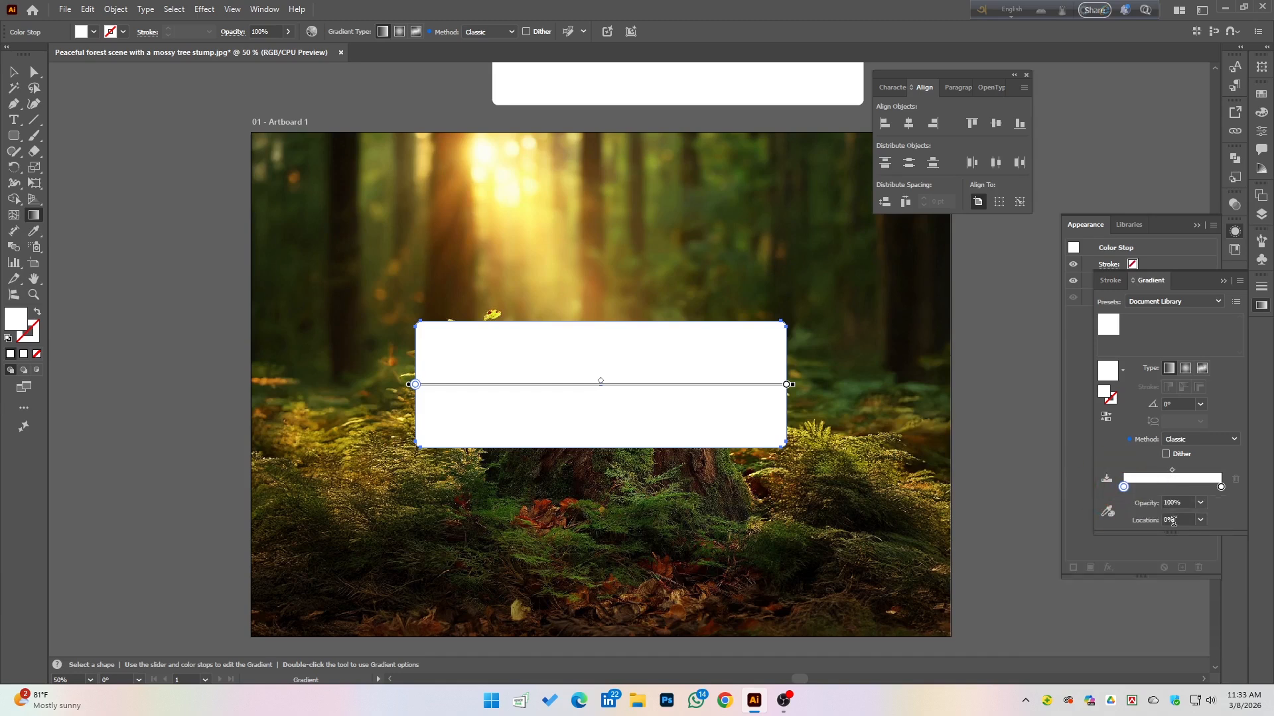
left_click(1133, 504)
type("25")
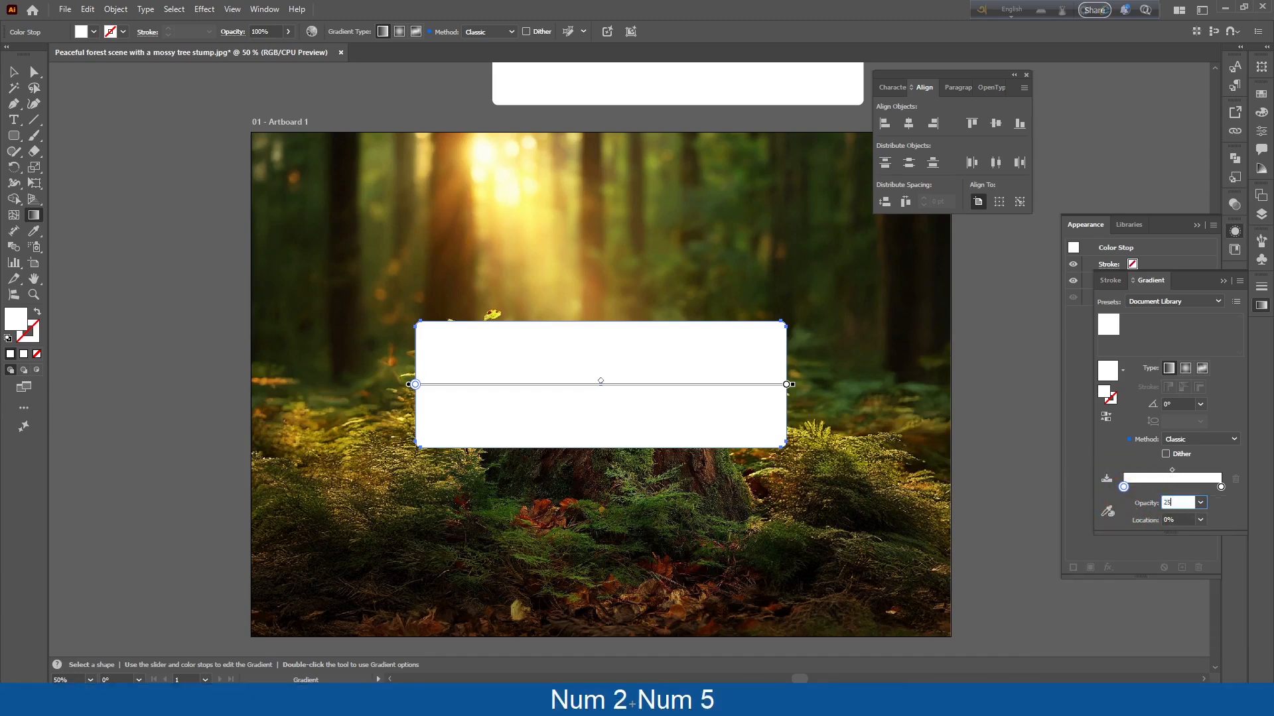
key("Return")
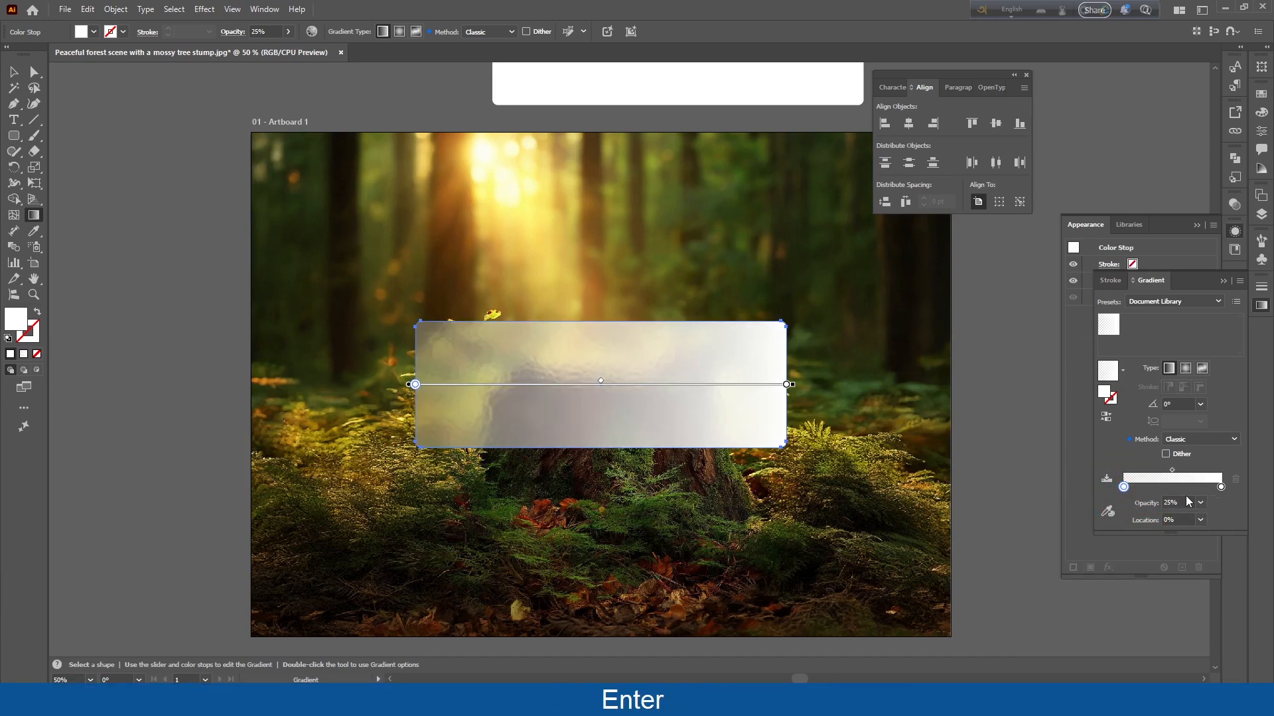
Set the opacity of the fill gradient's end stop to 25%.
double_click(1221, 488)
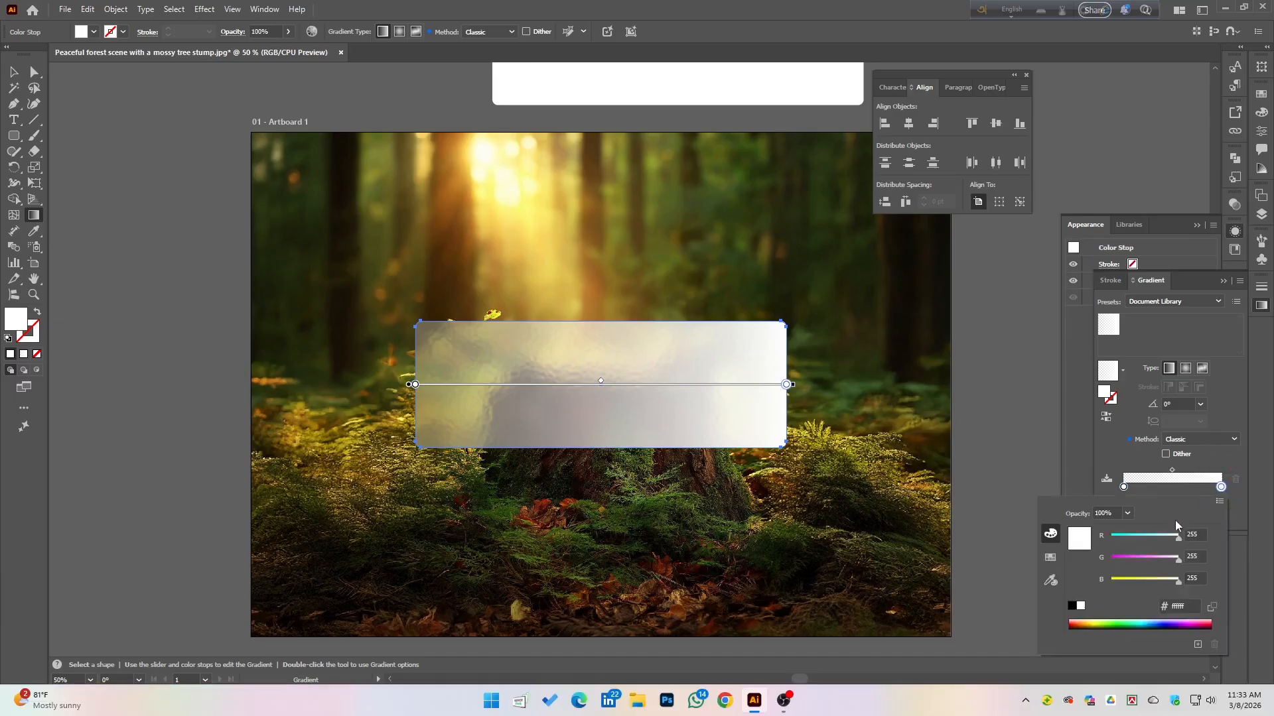
double_click(1099, 513)
type("25")
key("Return")
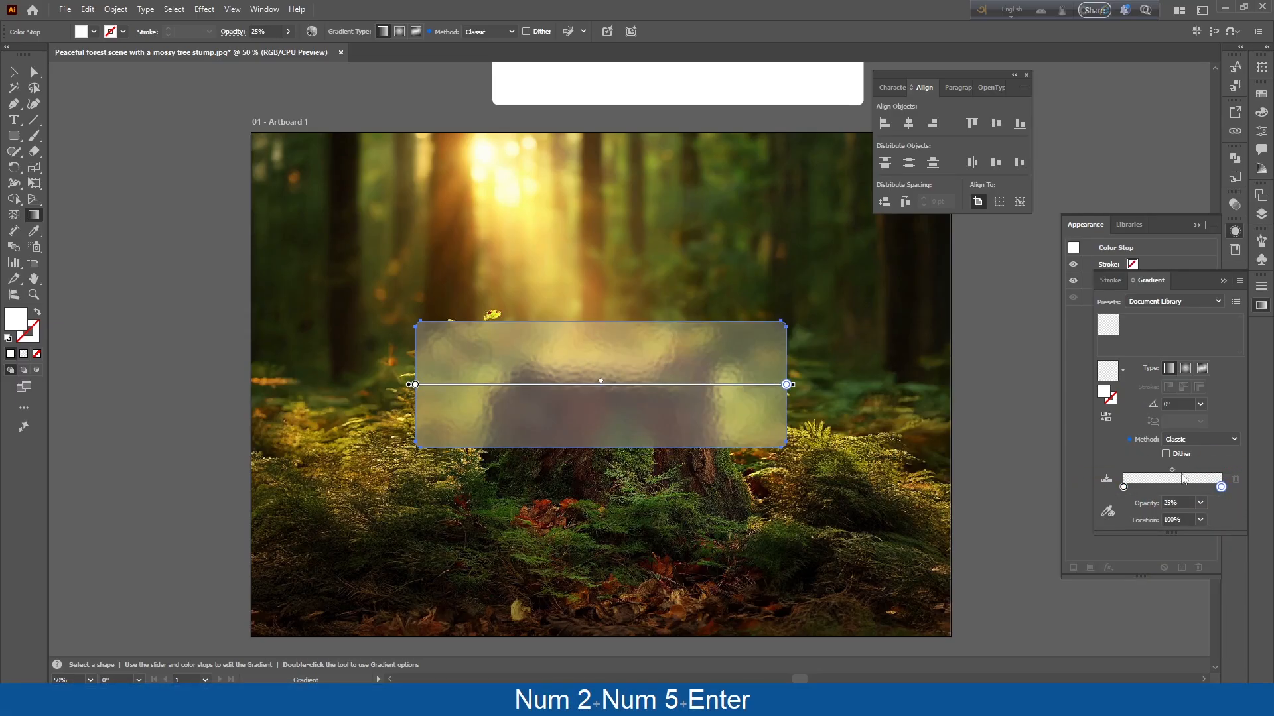
Try moving the fill gradient's end stop to about the middle of the slider, and undo the changes.
left_click_drag(1221, 488, 1174, 488)
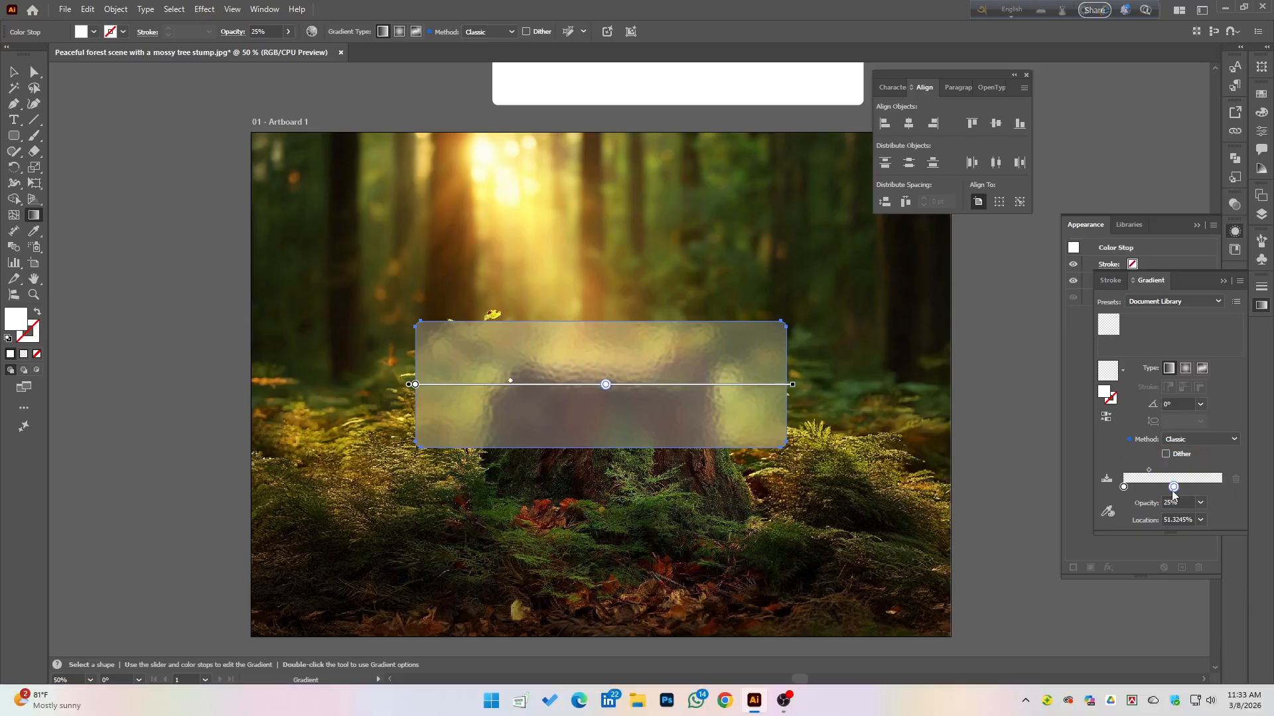
key("ctrl+z")
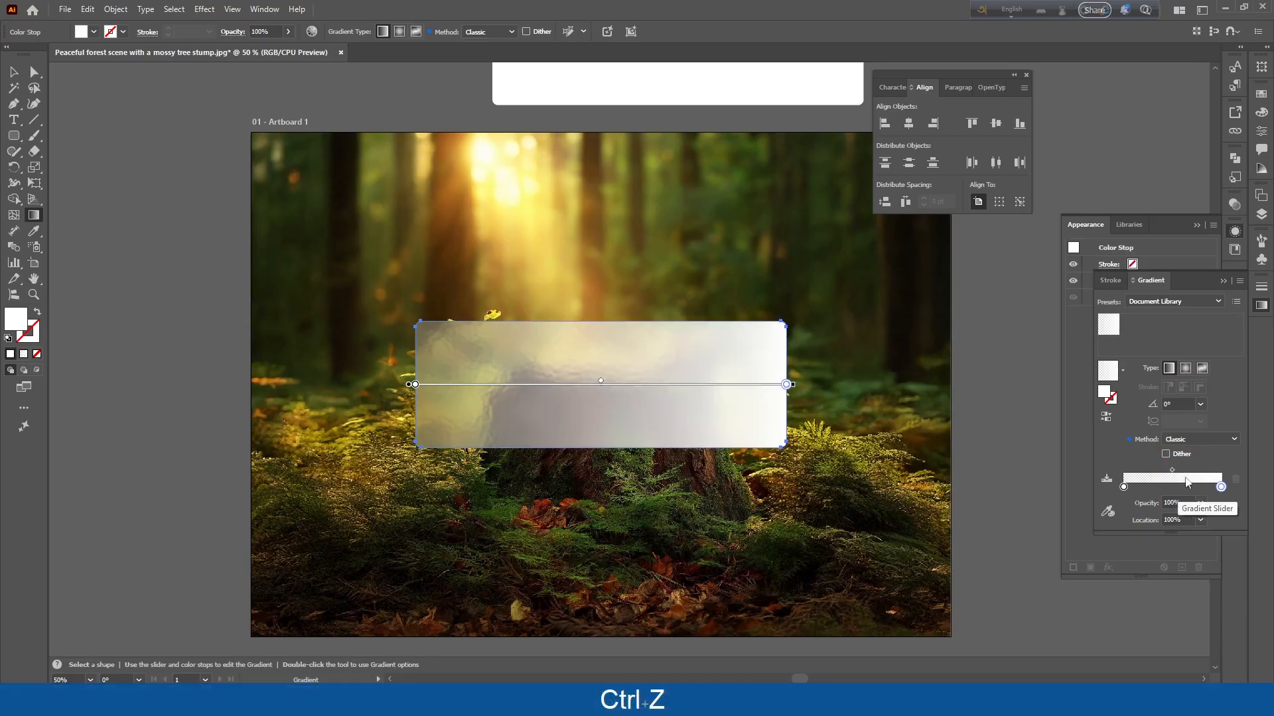
left_click_drag(1221, 487, 1176, 482)
key("ctrl+z")
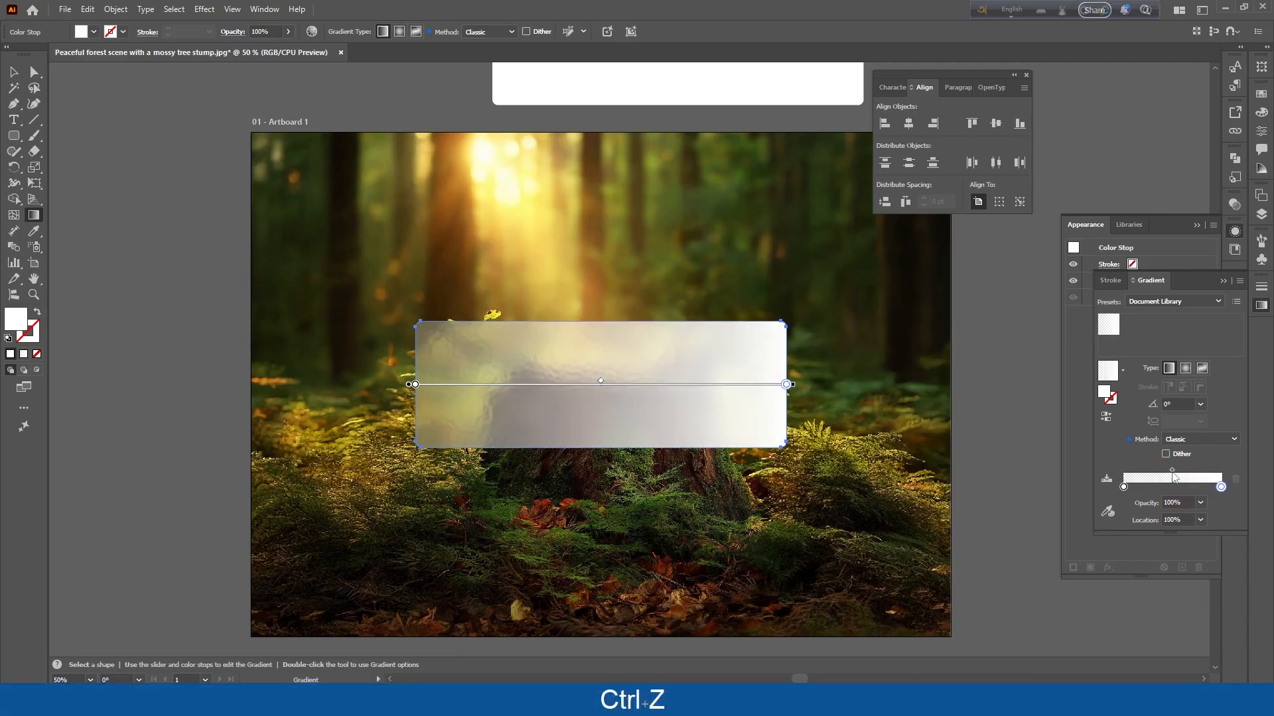
Set the fill gradient's midpoint location to 30% and its angle to 65°.
left_click_drag(1172, 470, 1147, 470)
left_click(1175, 519)
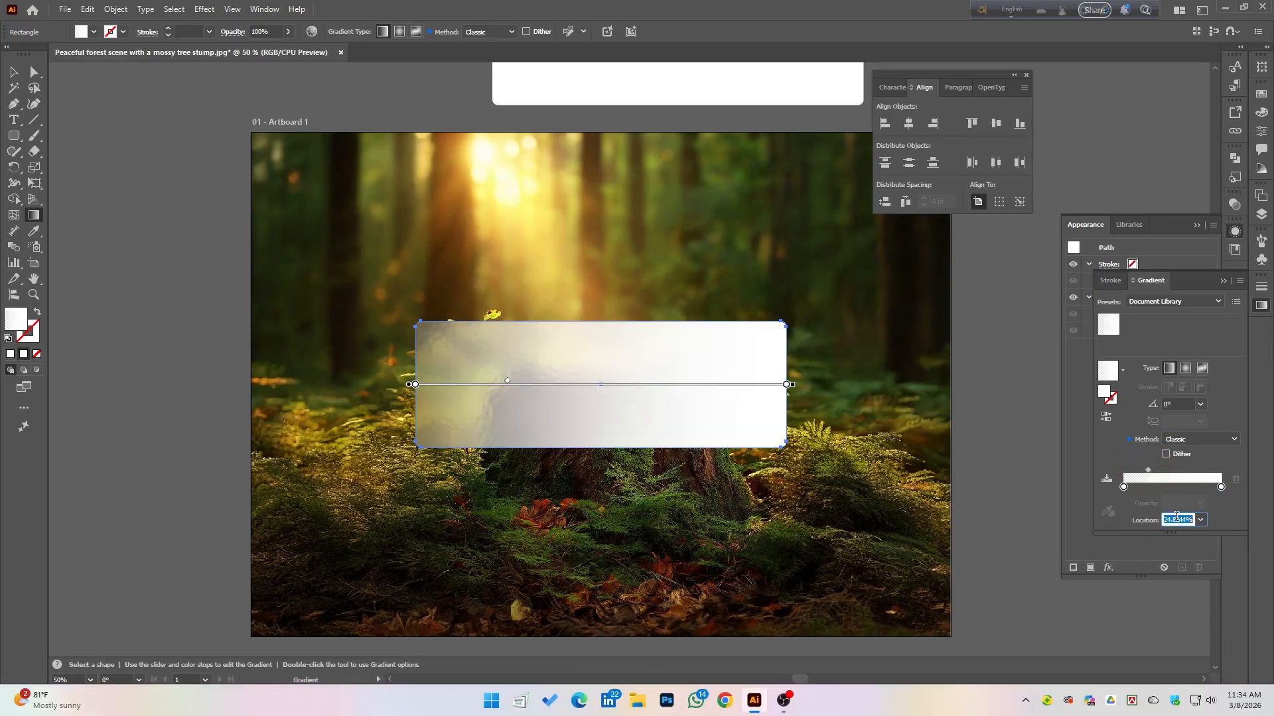
type("30")
key("Return")
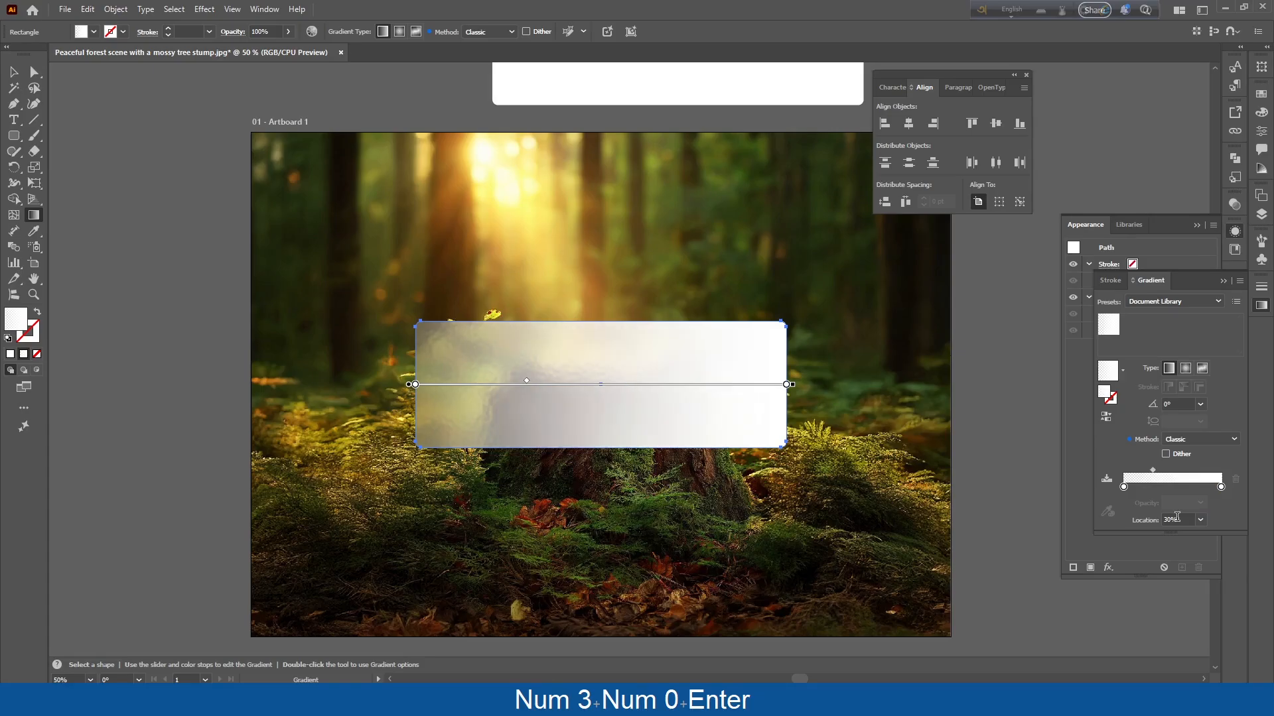
left_click(1178, 403)
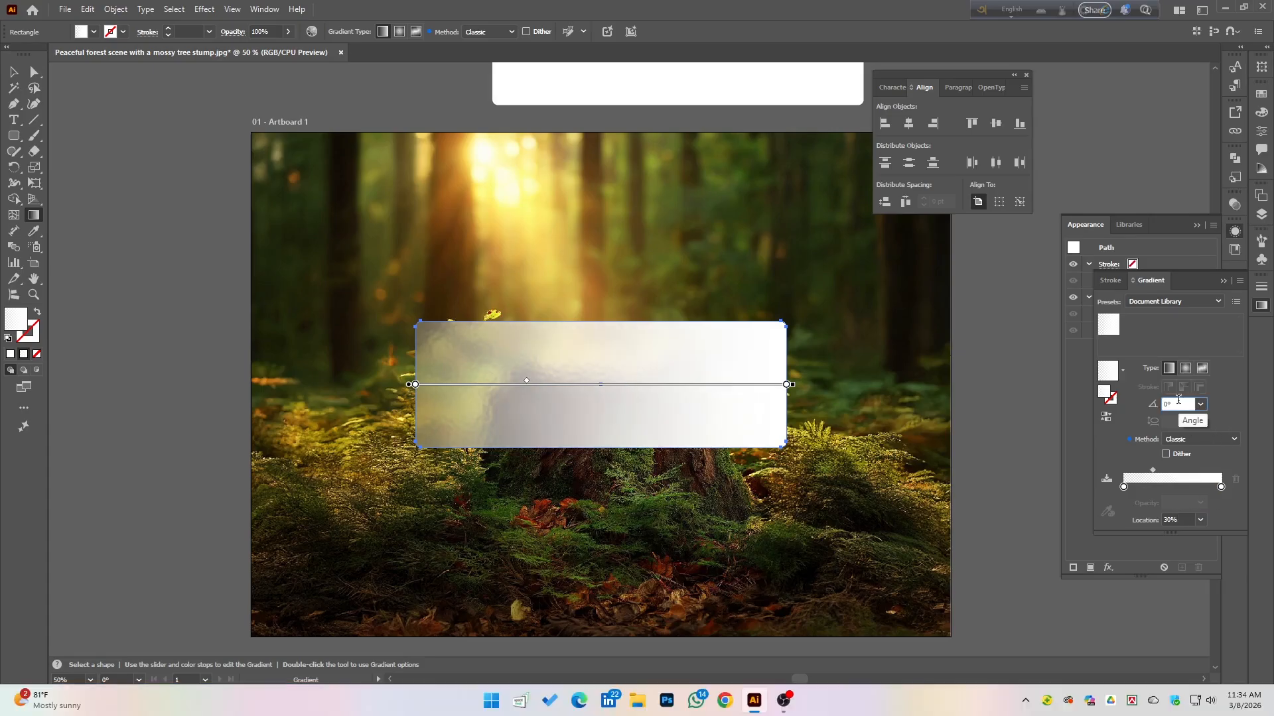
type("65")
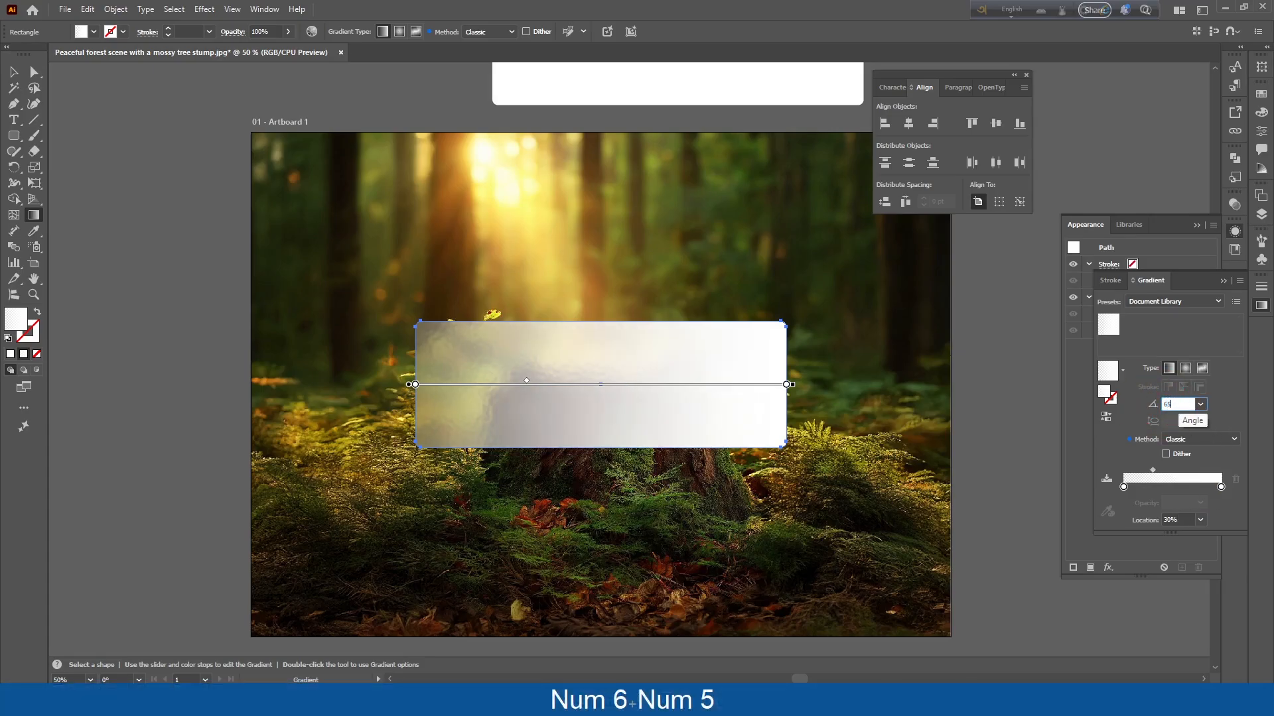
key("Return")
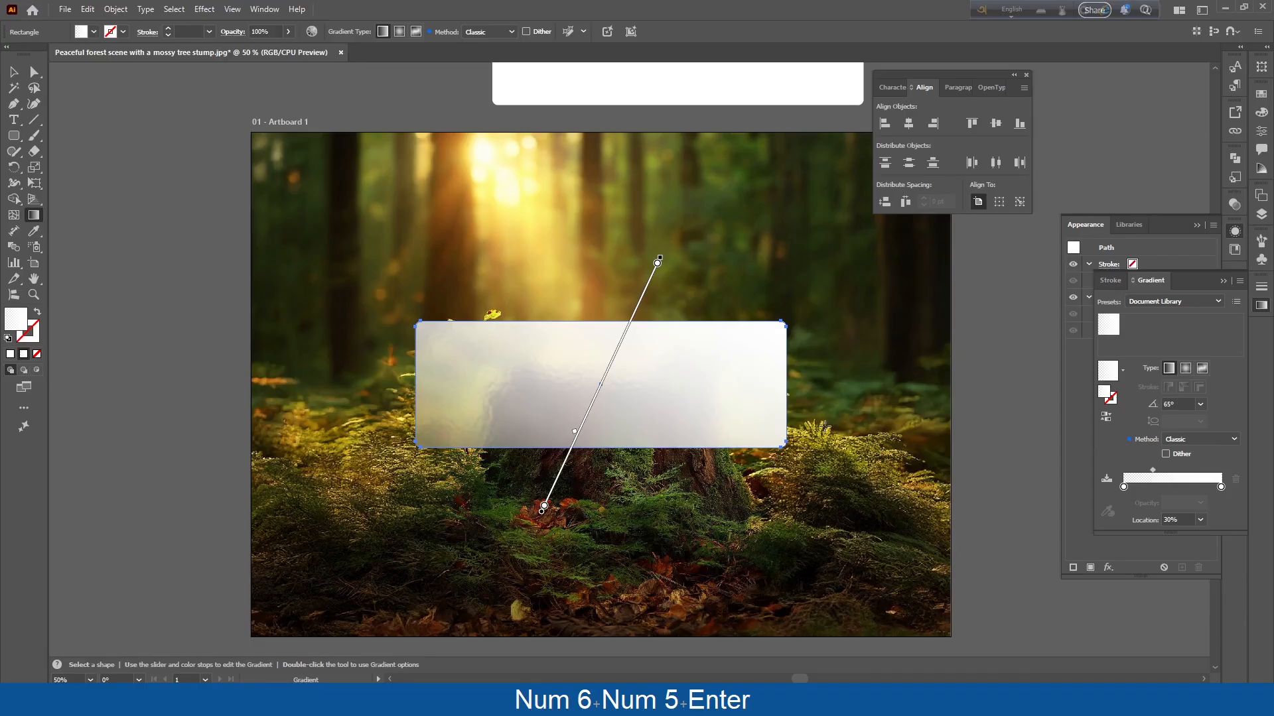
Set the end stop of the 65° fill gradient to 25% opacity.
left_click(1221, 488)
left_click(1200, 502)
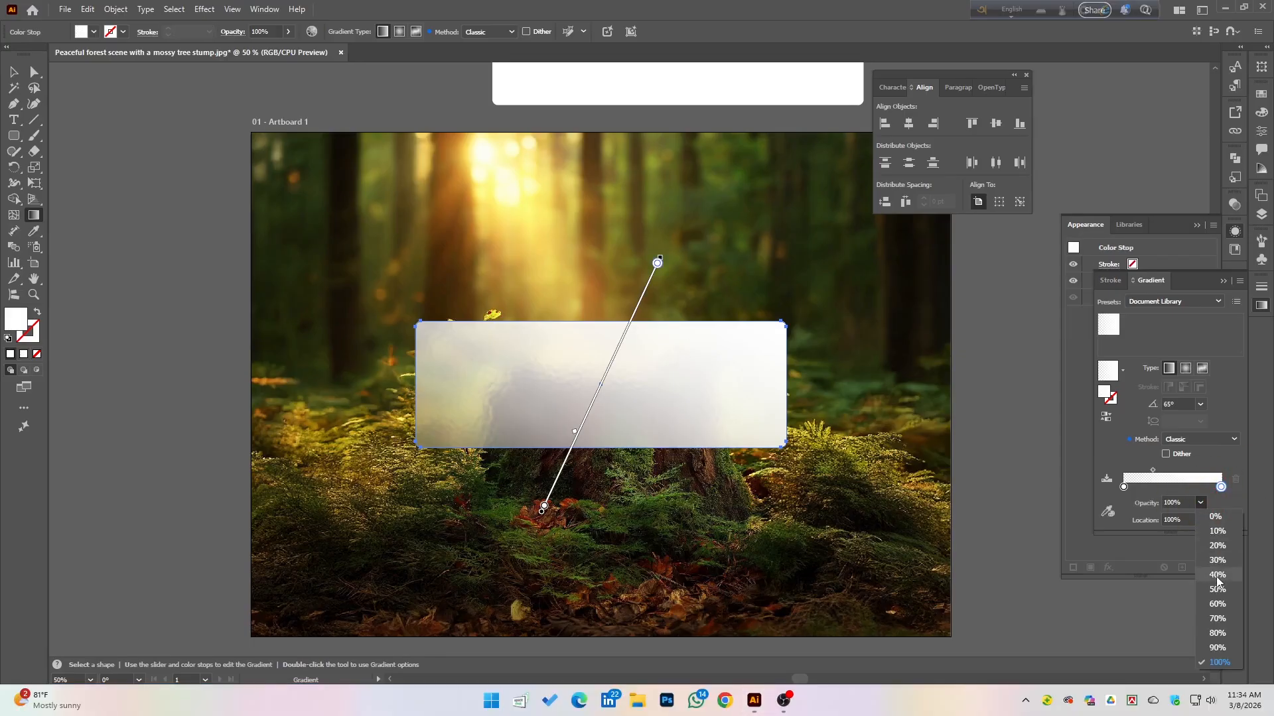
left_click(1180, 504)
left_click_drag(1191, 504, 1134, 510)
type("25")
key("Return")
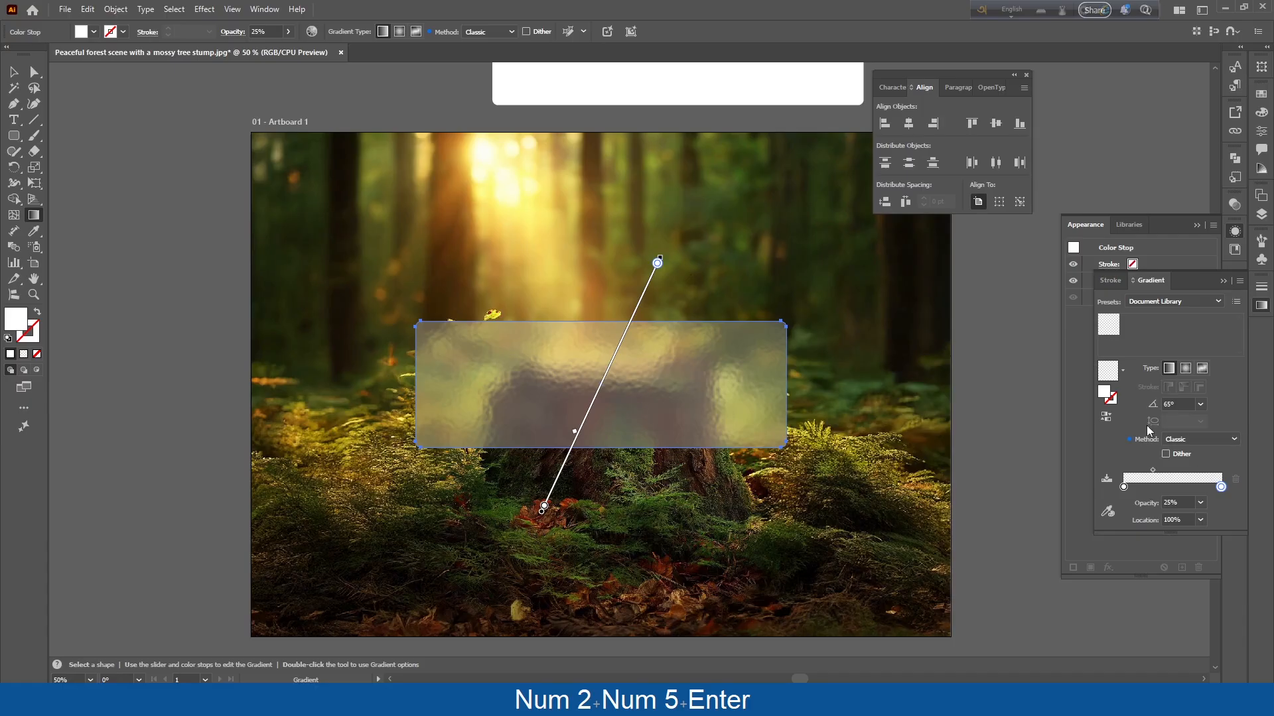
Add a 1 pt red stroke to the centered rectangle and turn it into a red-to-black linear gradient.
left_click(1107, 393)
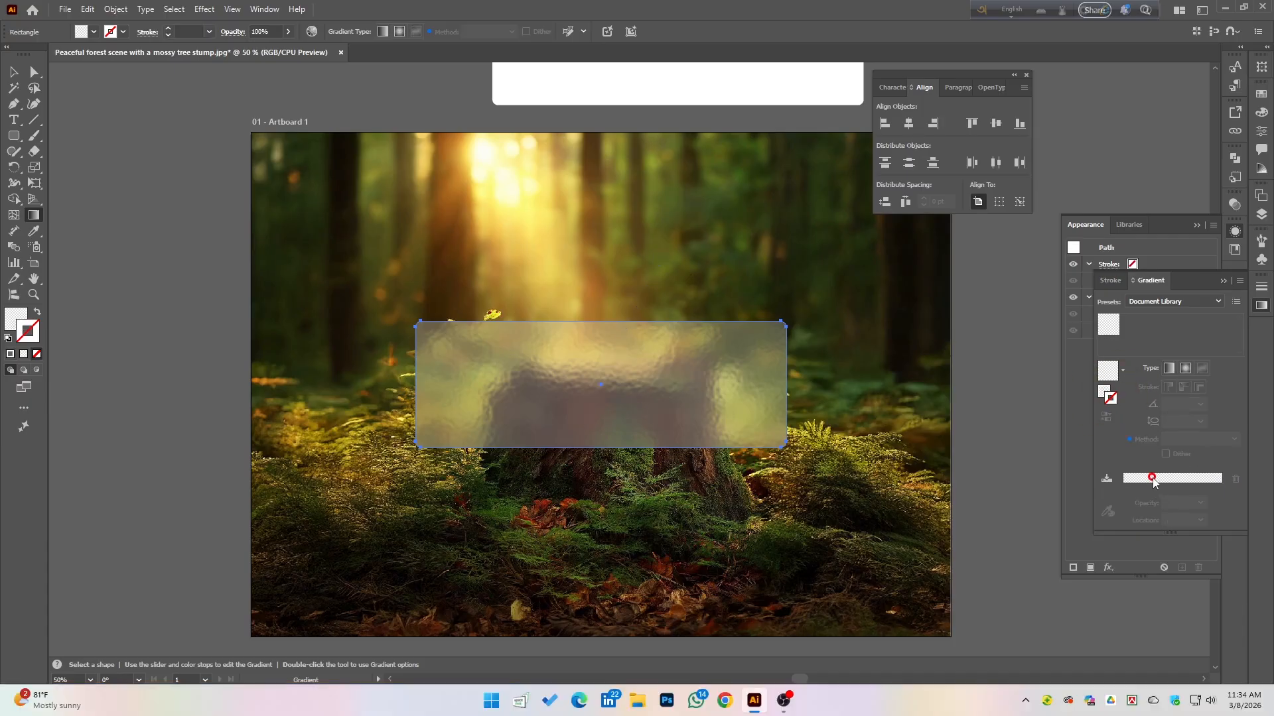
double_click(36, 333)
left_click(950, 287)
left_click(1168, 253)
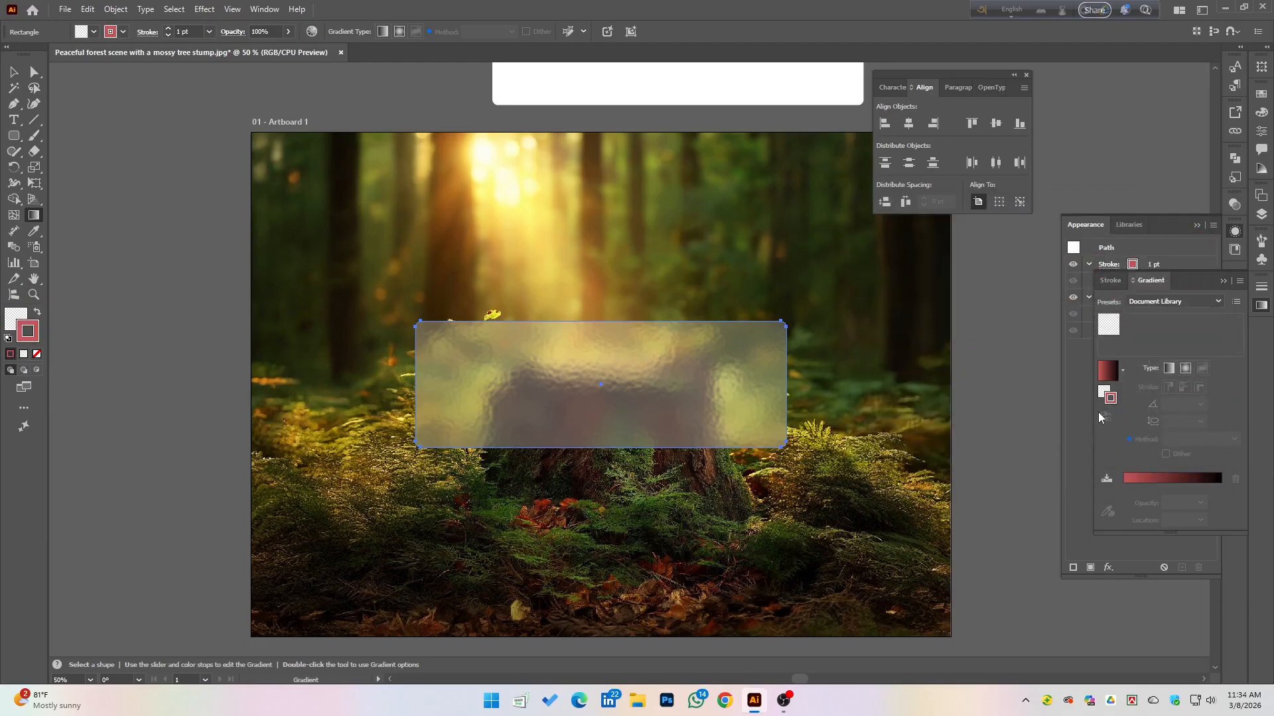
left_click(1137, 479)
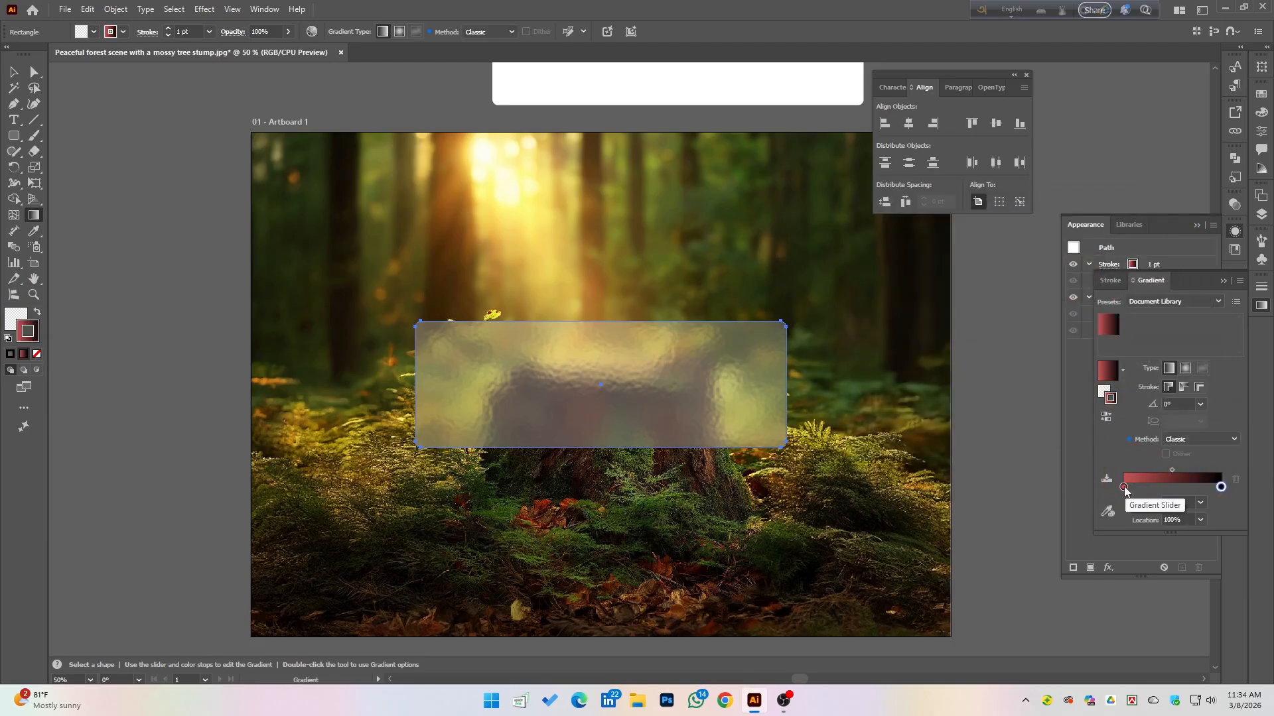
Change both the start and end stops of the stroke gradient to white.
double_click(1122, 487)
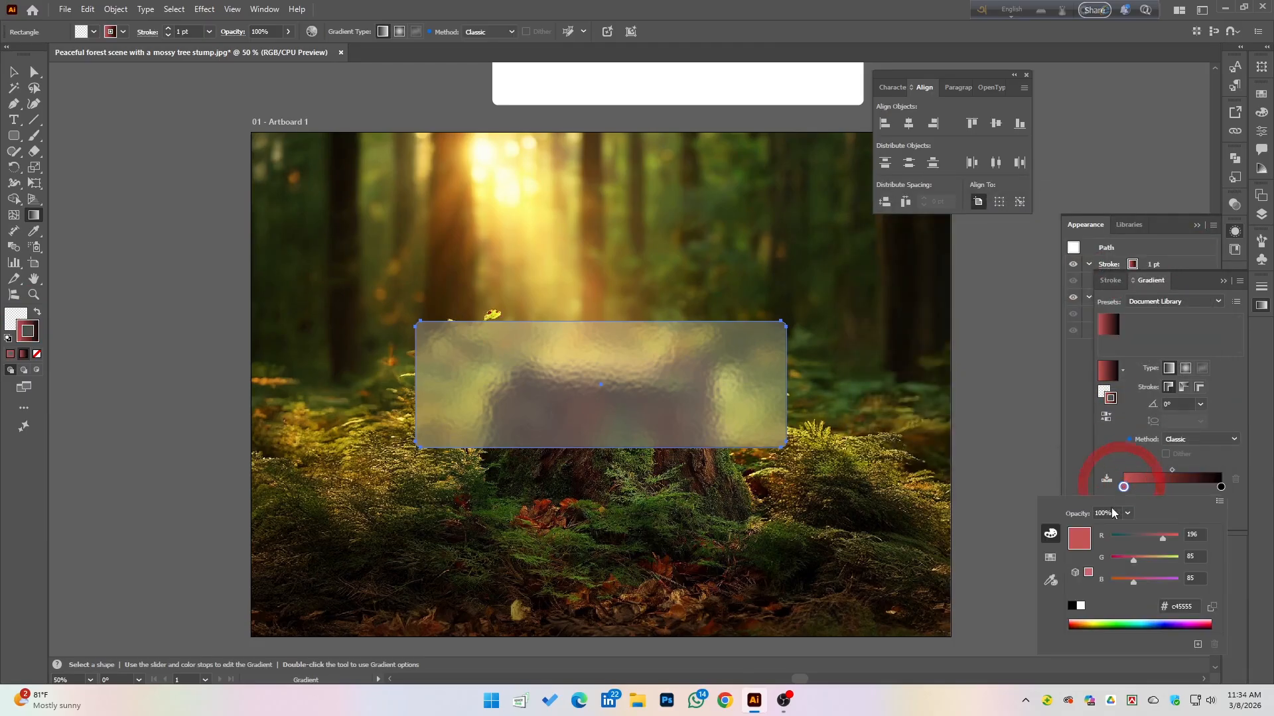
left_click(1081, 607)
double_click(1221, 487)
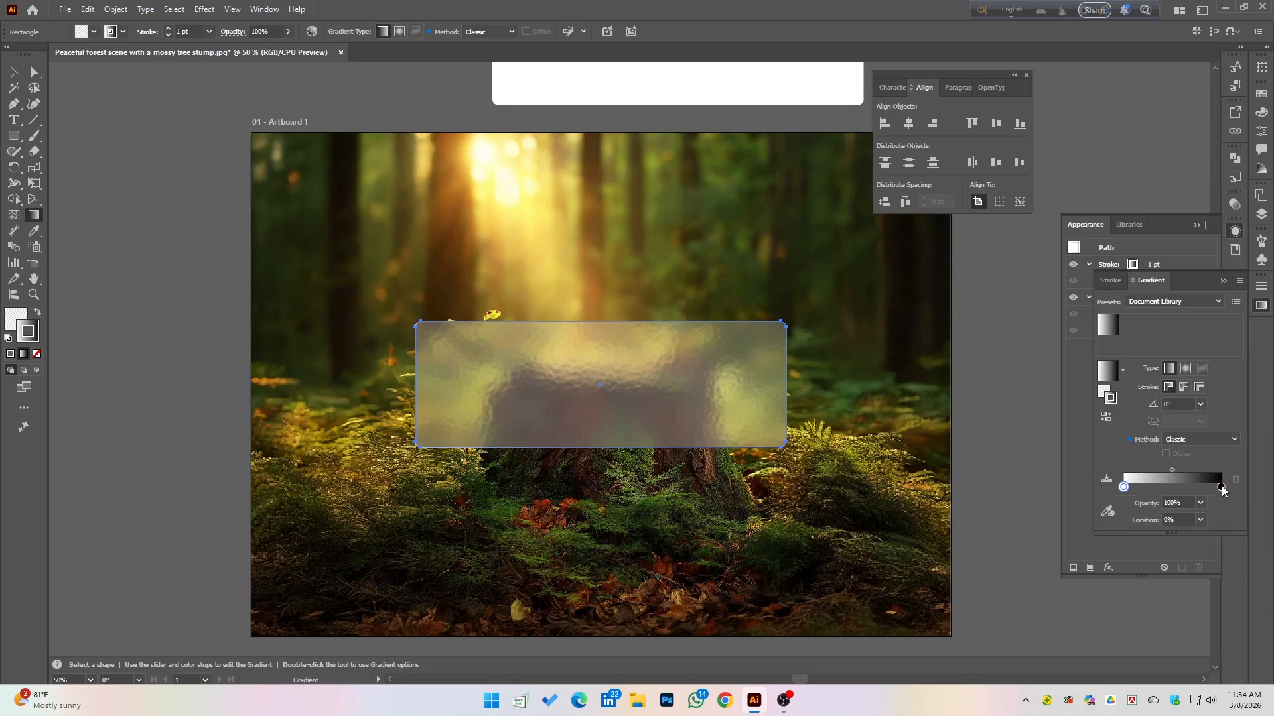
left_click(1081, 606)
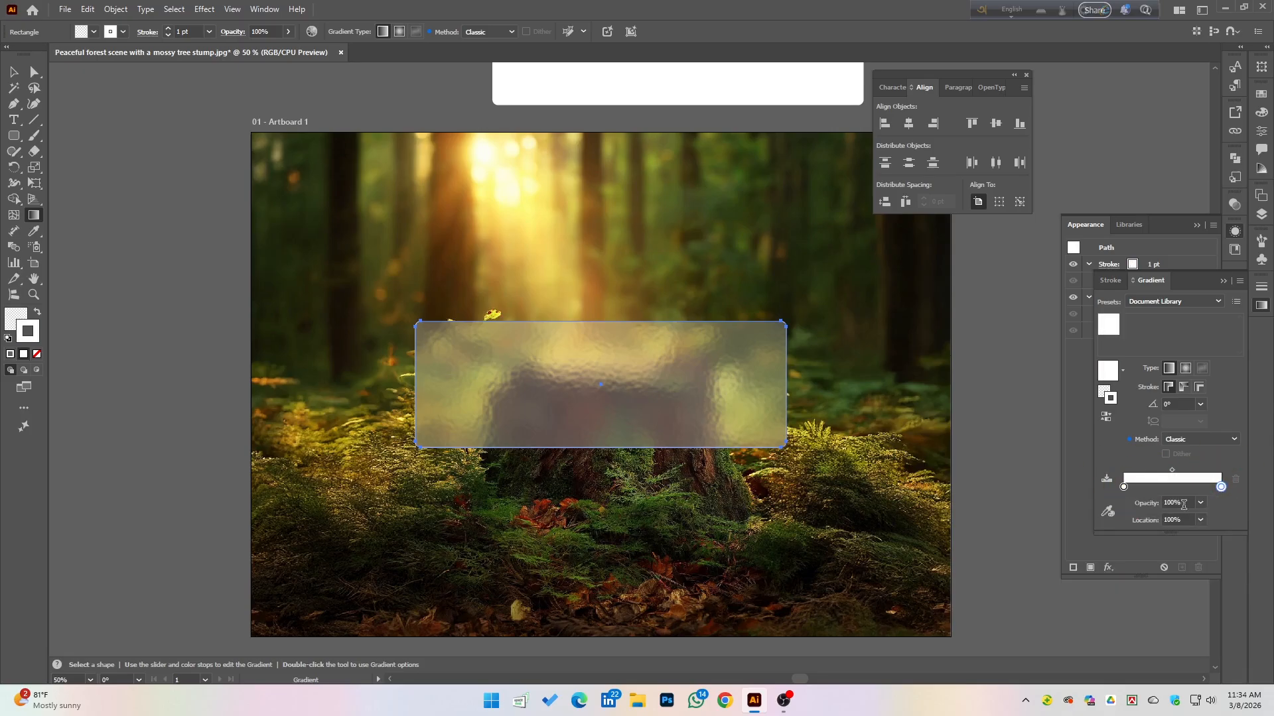
Set the opacity of the stroke gradient's end and start stops to 25% each.
left_click(1172, 503)
type("25")
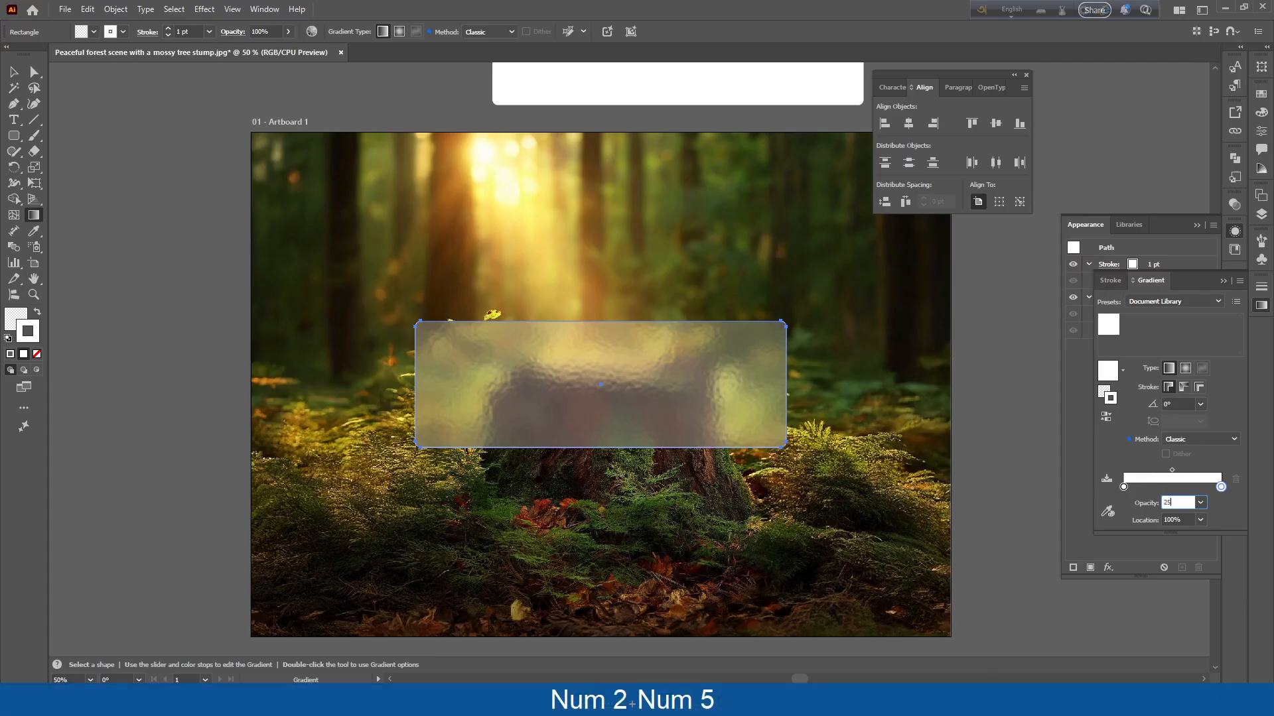
key("Return")
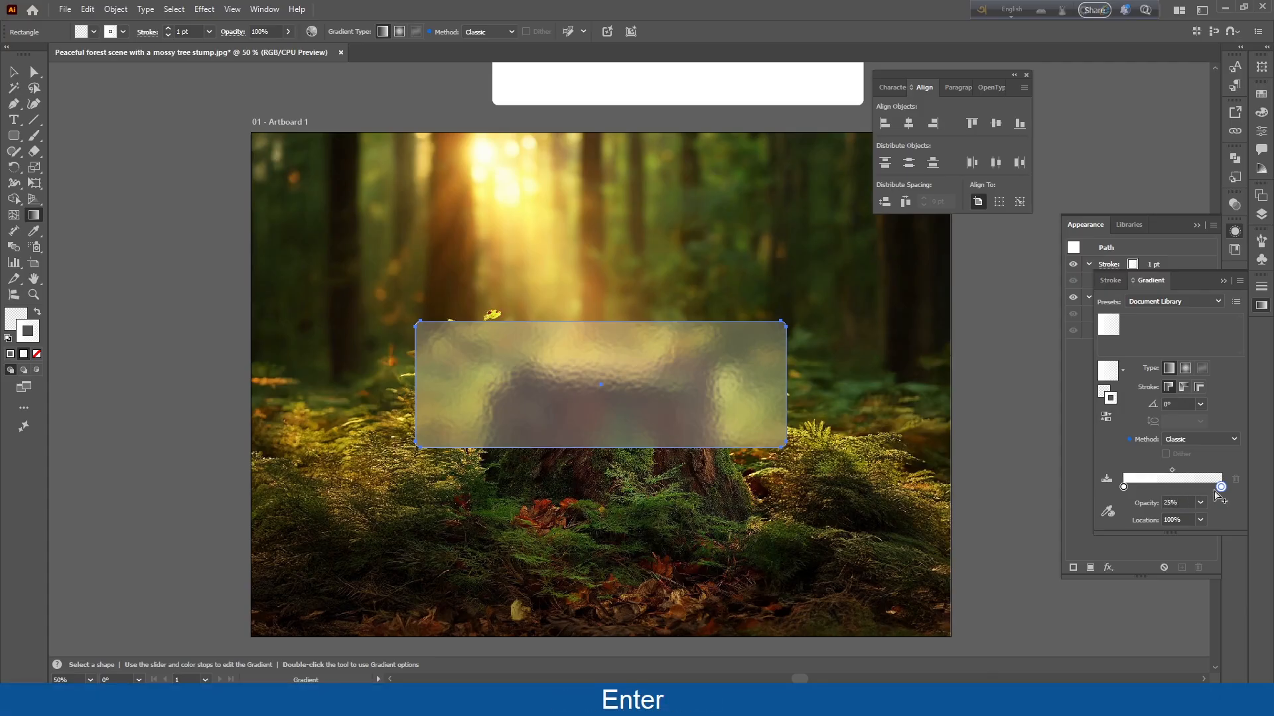
left_click(1221, 489)
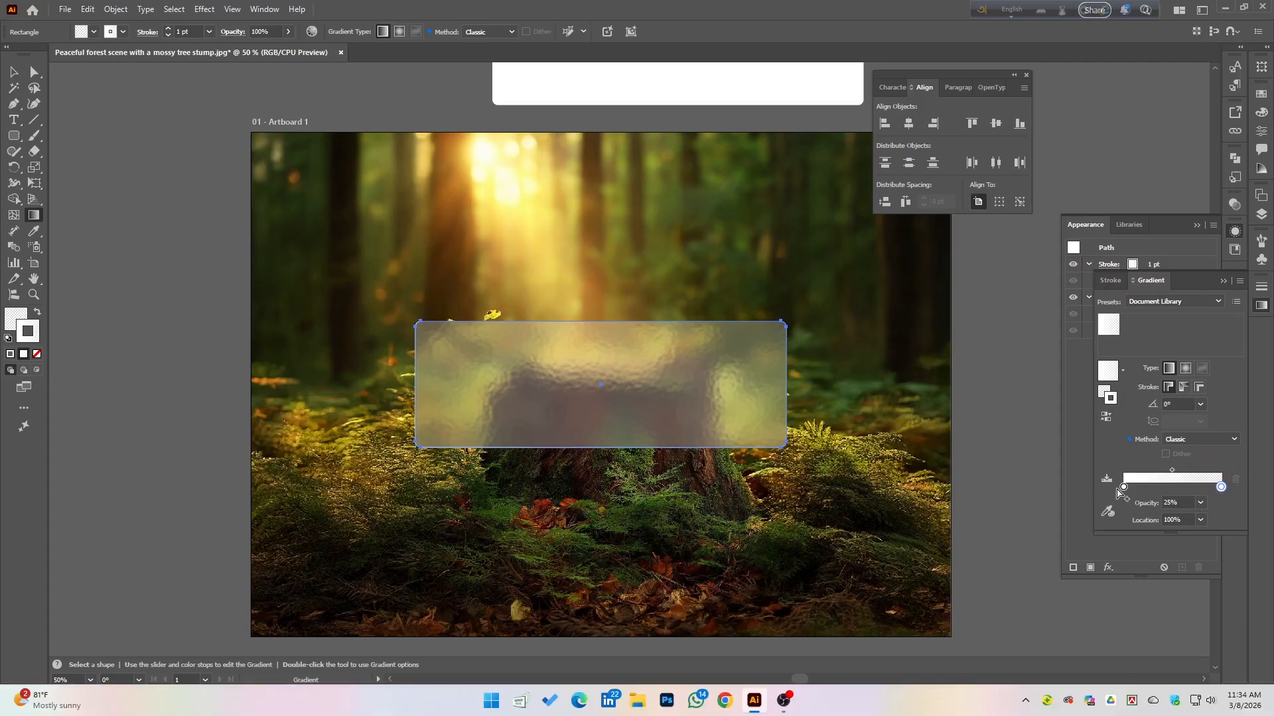
left_click(1124, 488)
left_click(1180, 503)
type("25")
key("Return")
Add a middle stop to the stroke gradient at 50% location with 5% opacity.
left_click(1173, 488)
left_click(1179, 519)
type("50")
key("Return")
double_click(1177, 504)
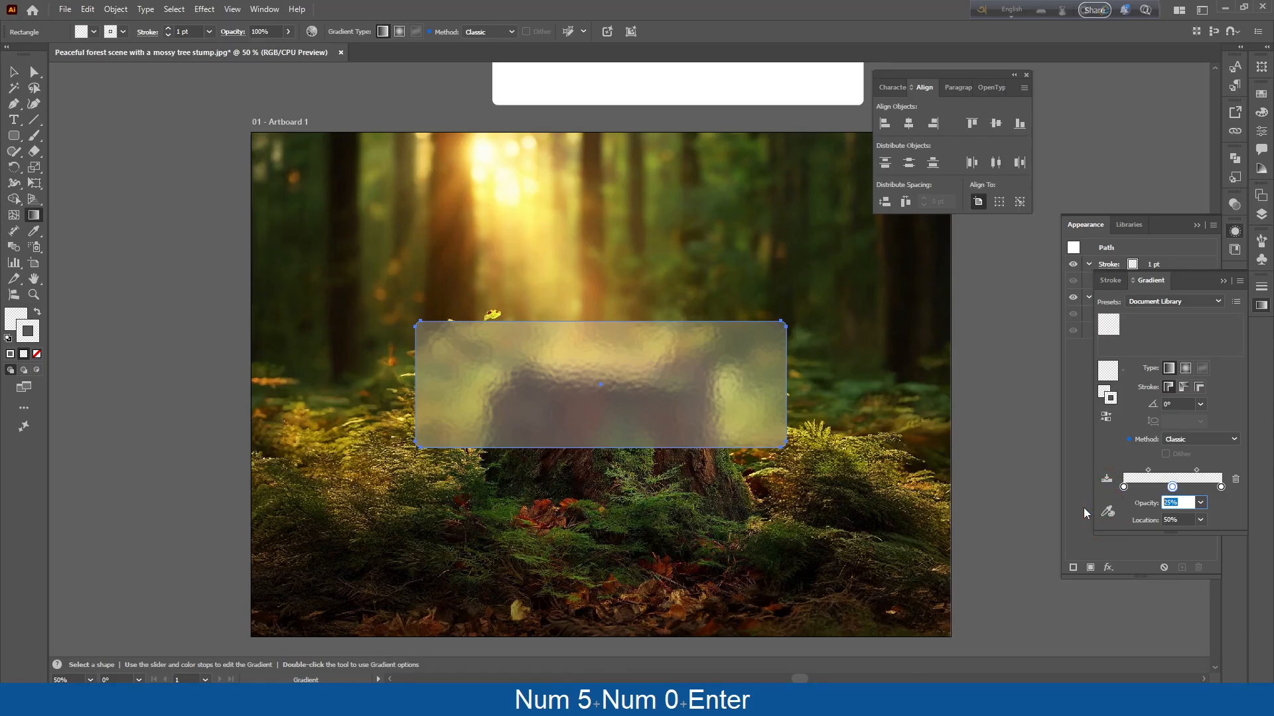
type("5")
key("Return")
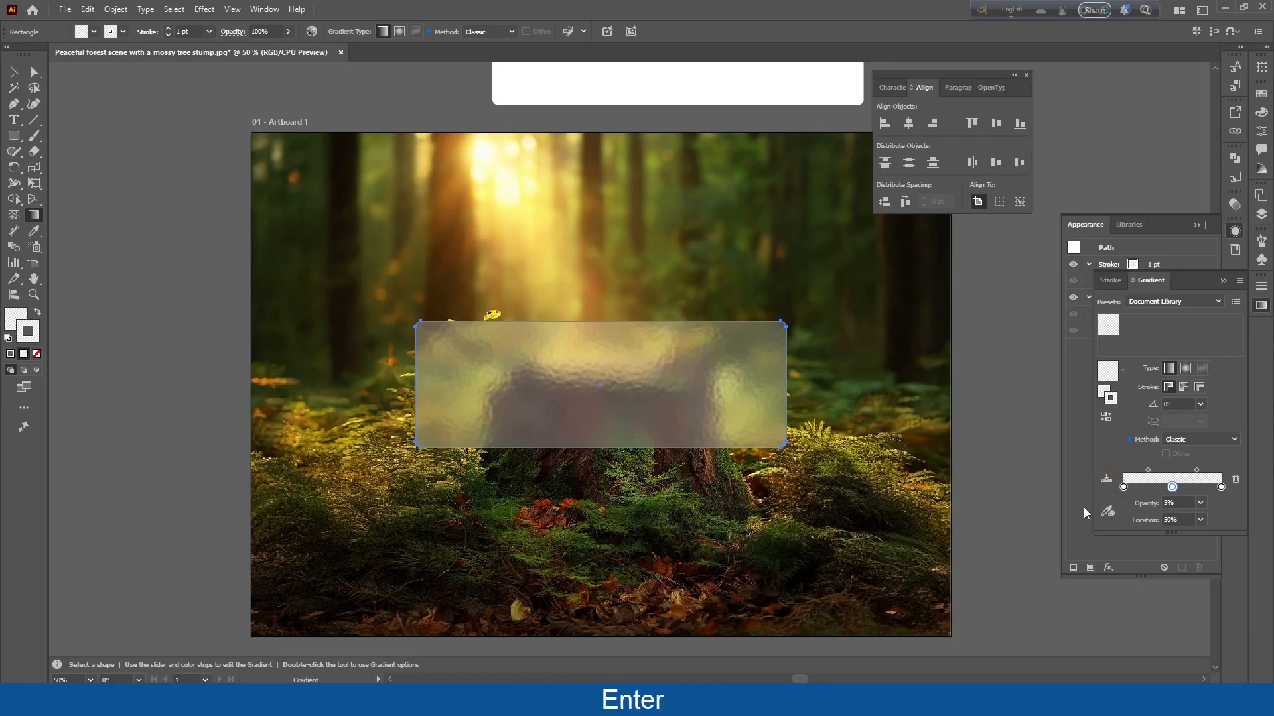
Set the stroke gradient's first midpoint location to 35% and its second midpoint location to 65%.
left_click(1148, 470)
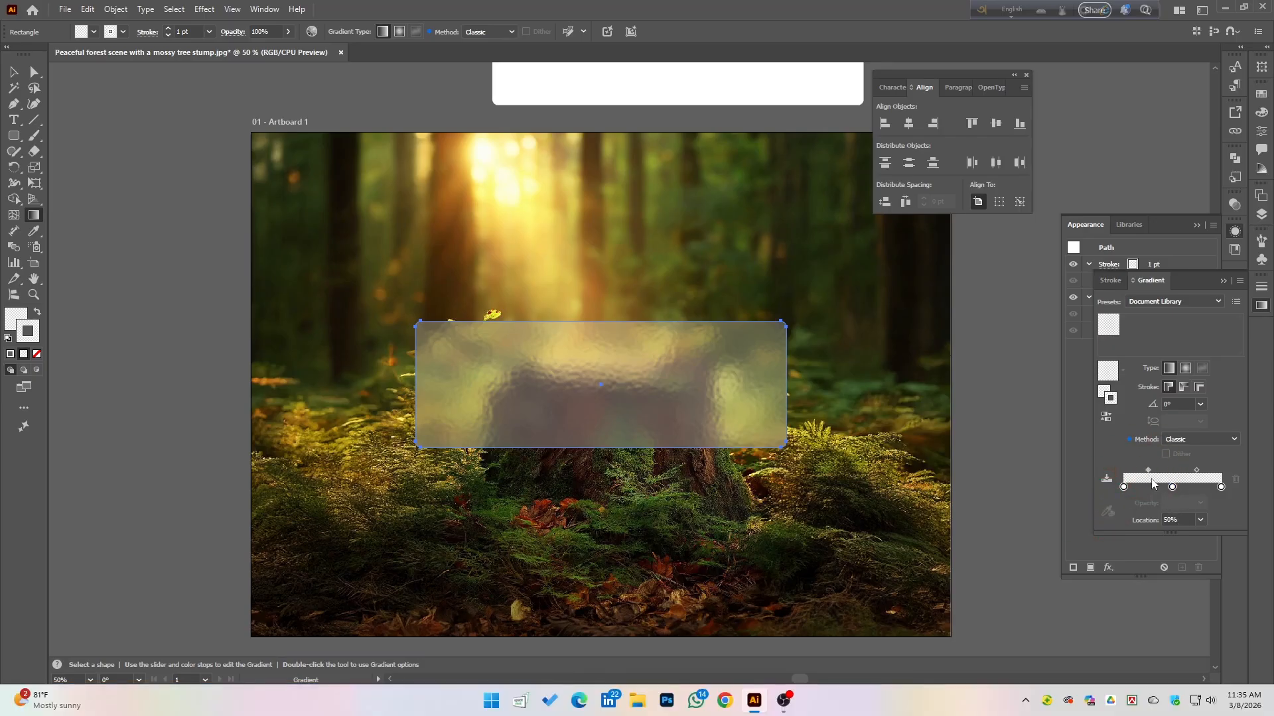
double_click(1174, 520)
type("35")
key("Return")
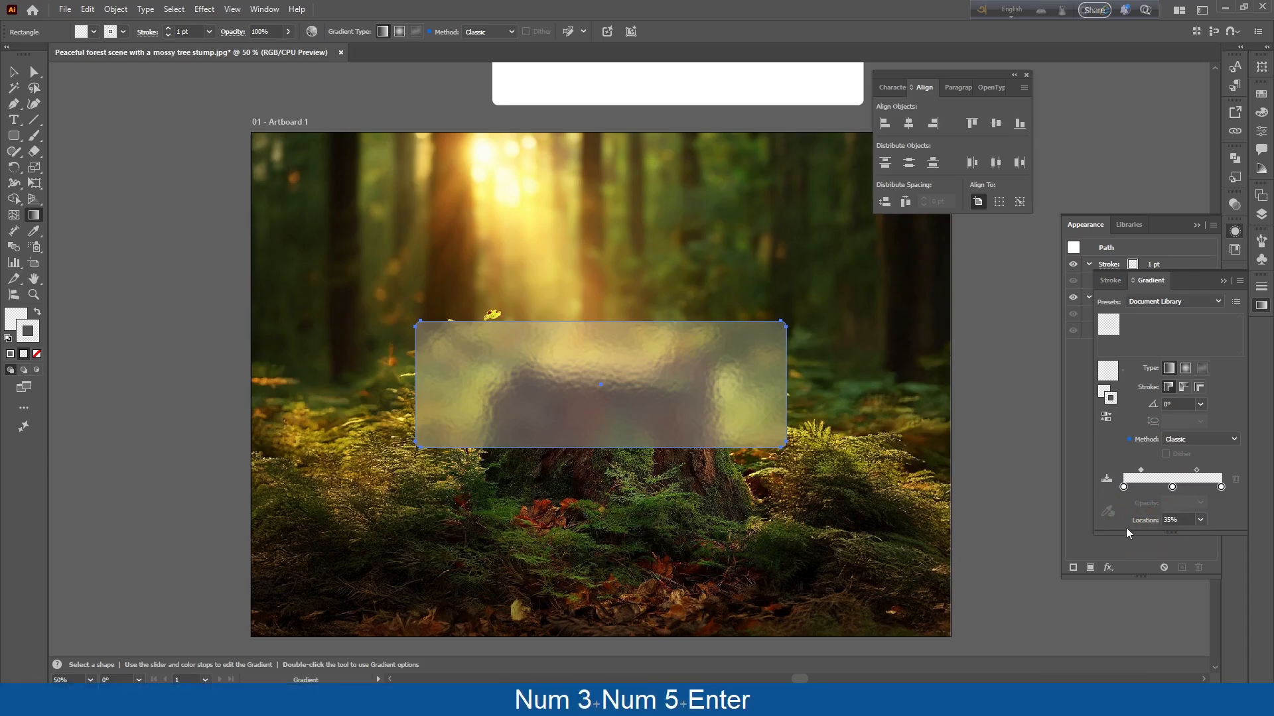
left_click(1197, 471)
double_click(1171, 520)
type("65")
key("Return")
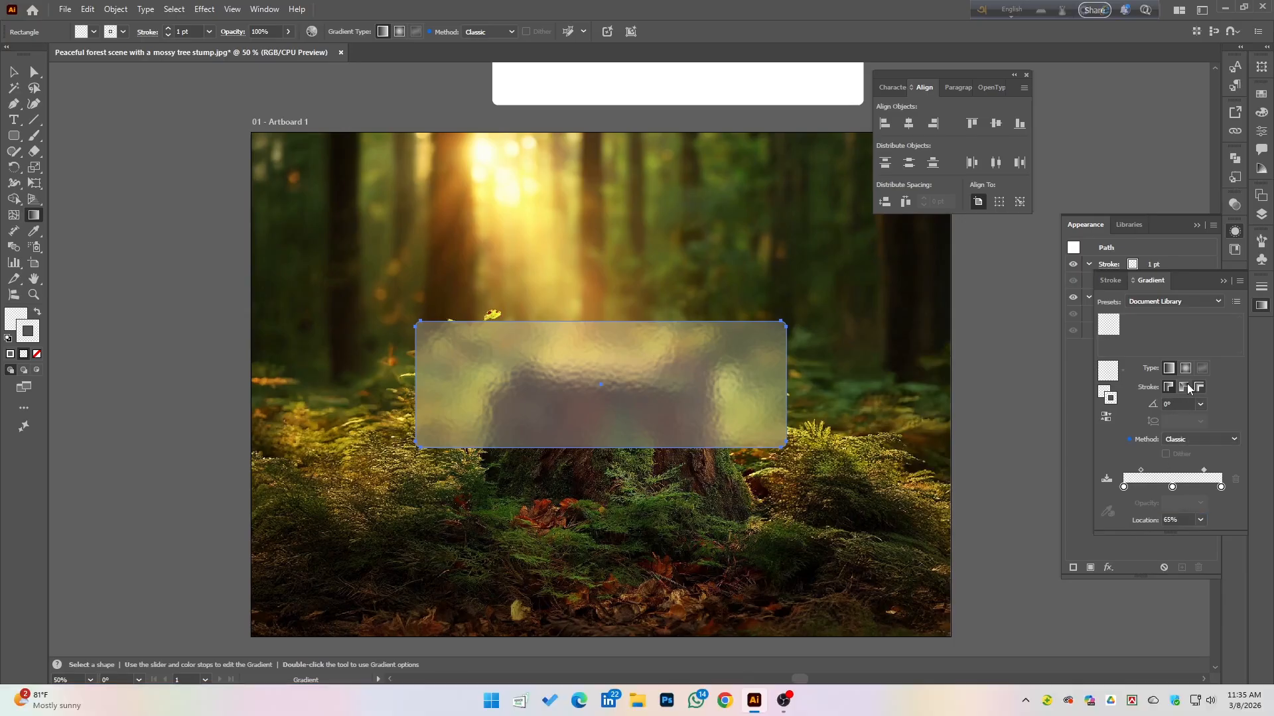
Set the stroke gradient's angle to -100° and select its start stop.
left_click(1163, 406)
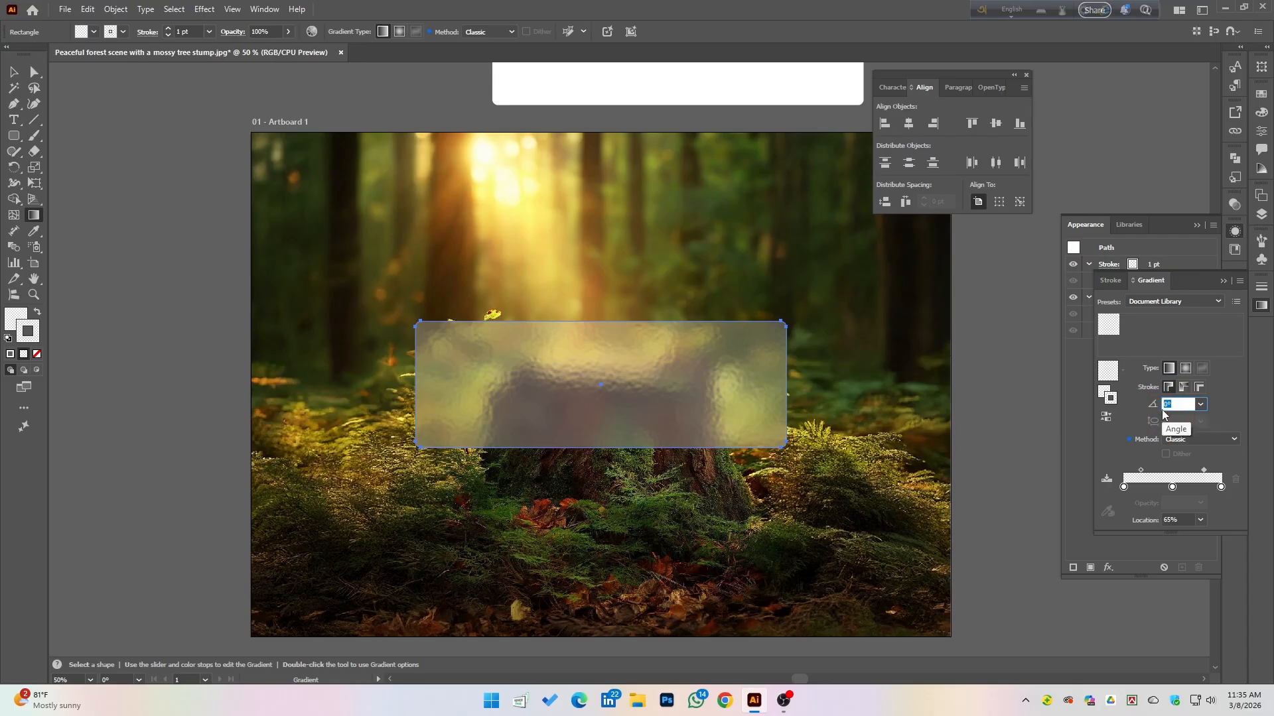
type("-100")
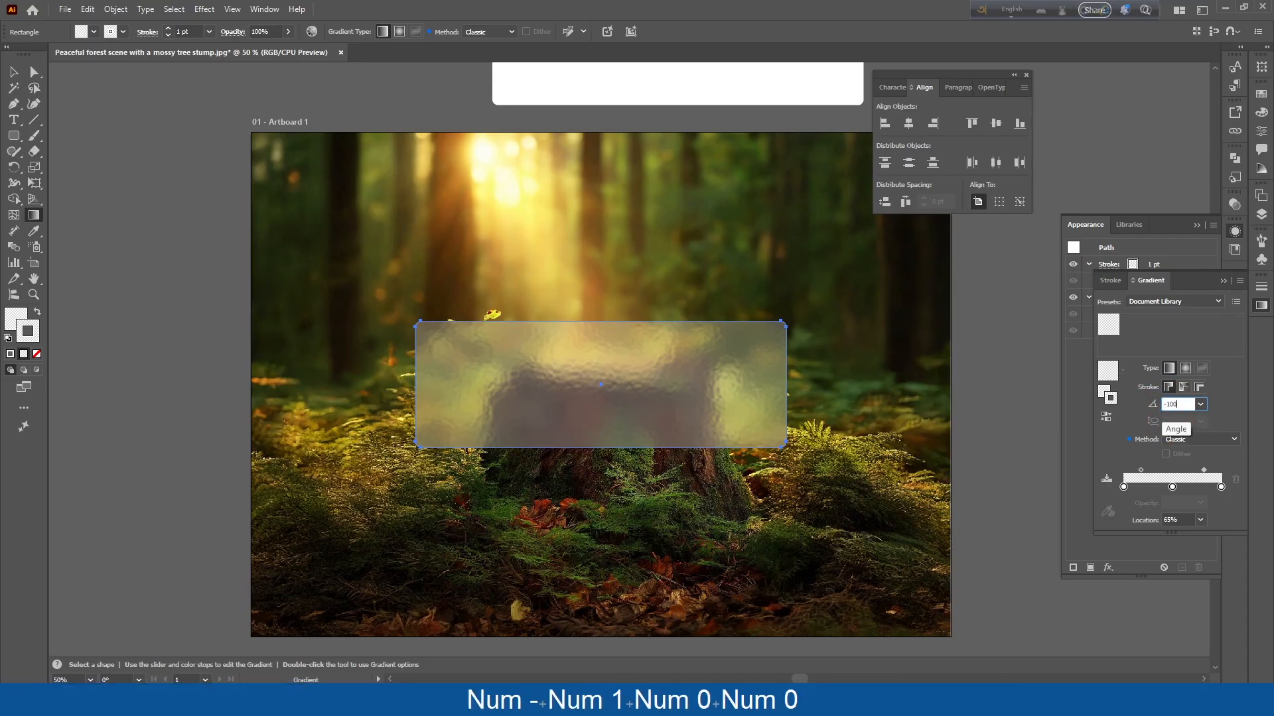
key("Return")
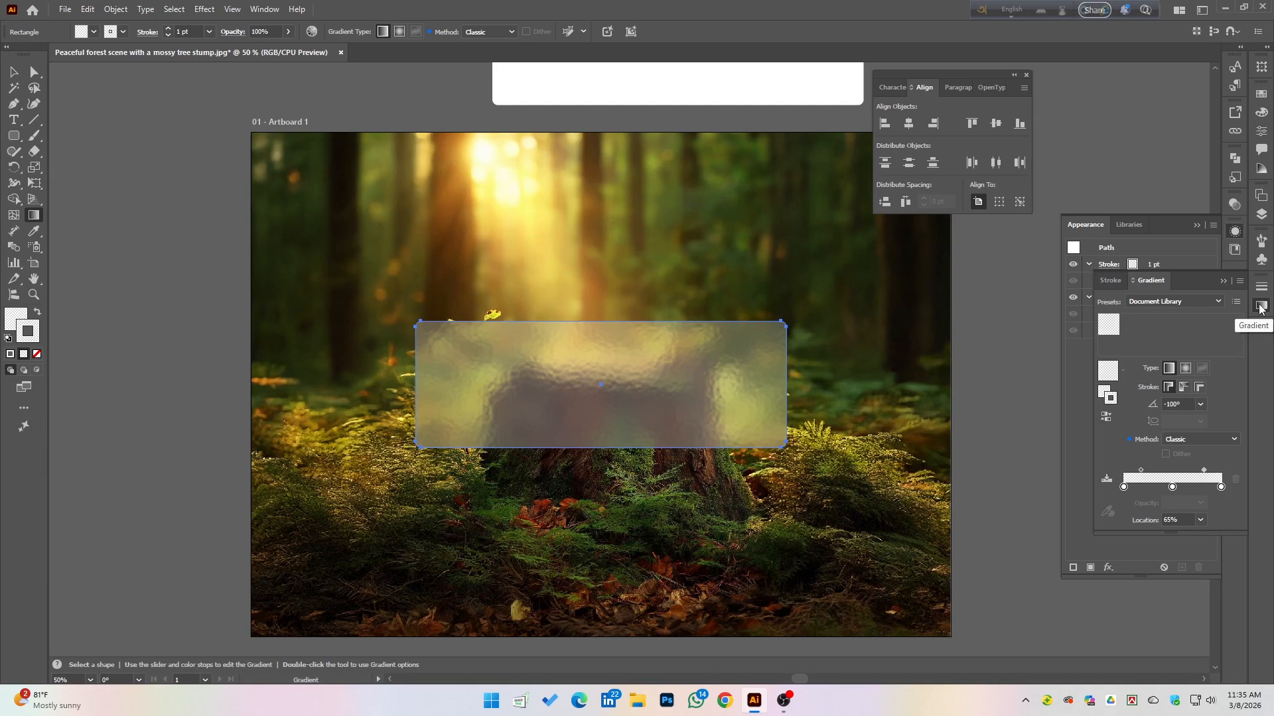
left_click(1123, 488)
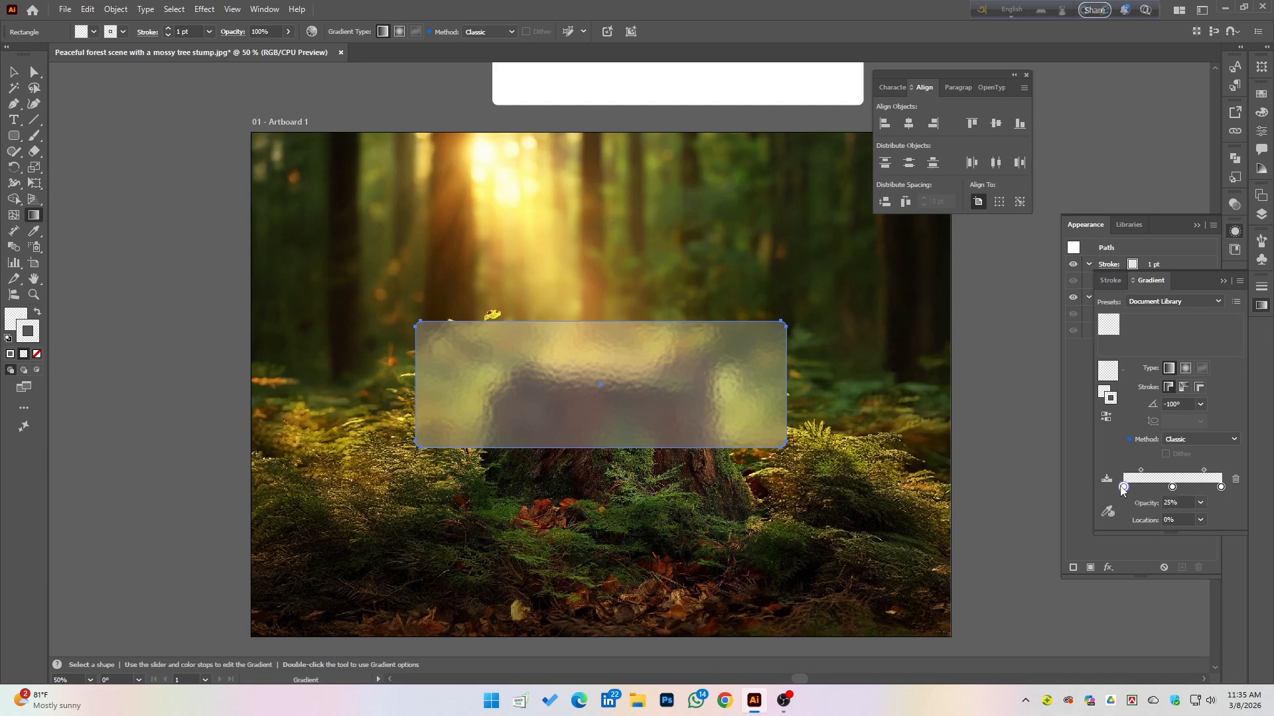
Check the stroke gradient's stops and second midpoint, and try applying the gradient across the stroke before restoring the within-stroke option.
left_click(1172, 487)
left_click(1220, 487)
left_click(1203, 469)
left_click(1199, 388)
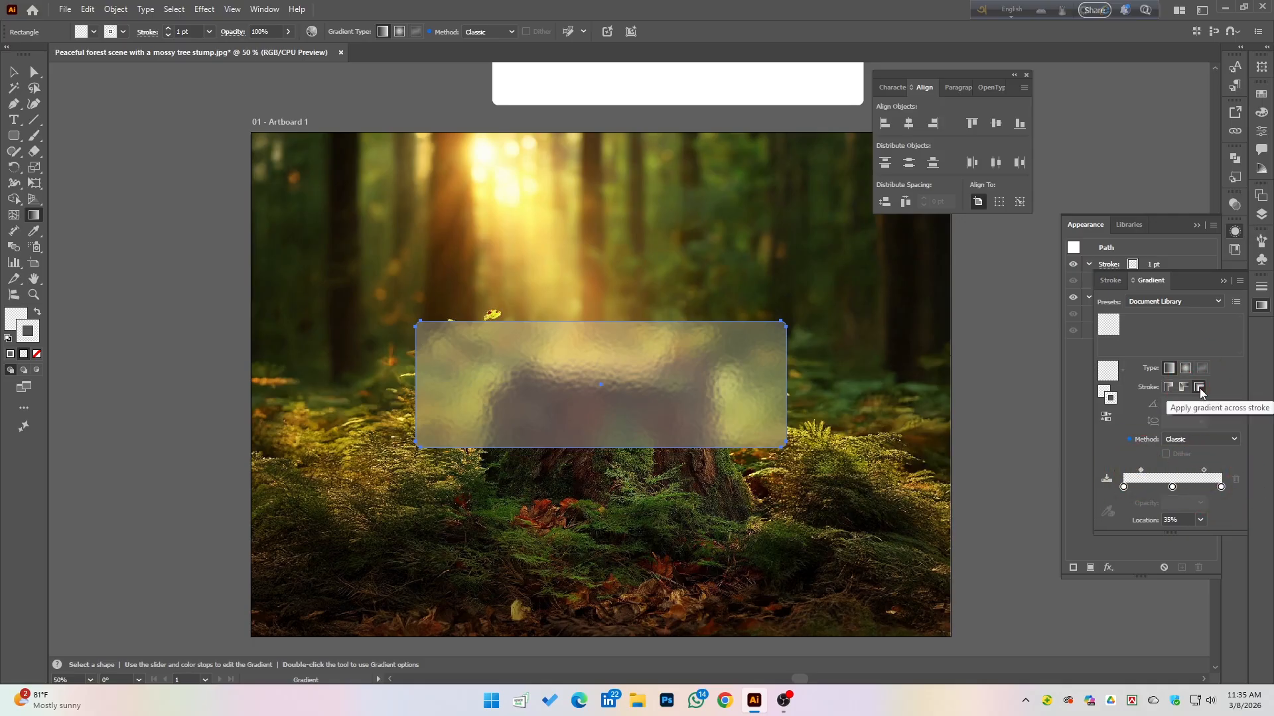
left_click(1171, 390)
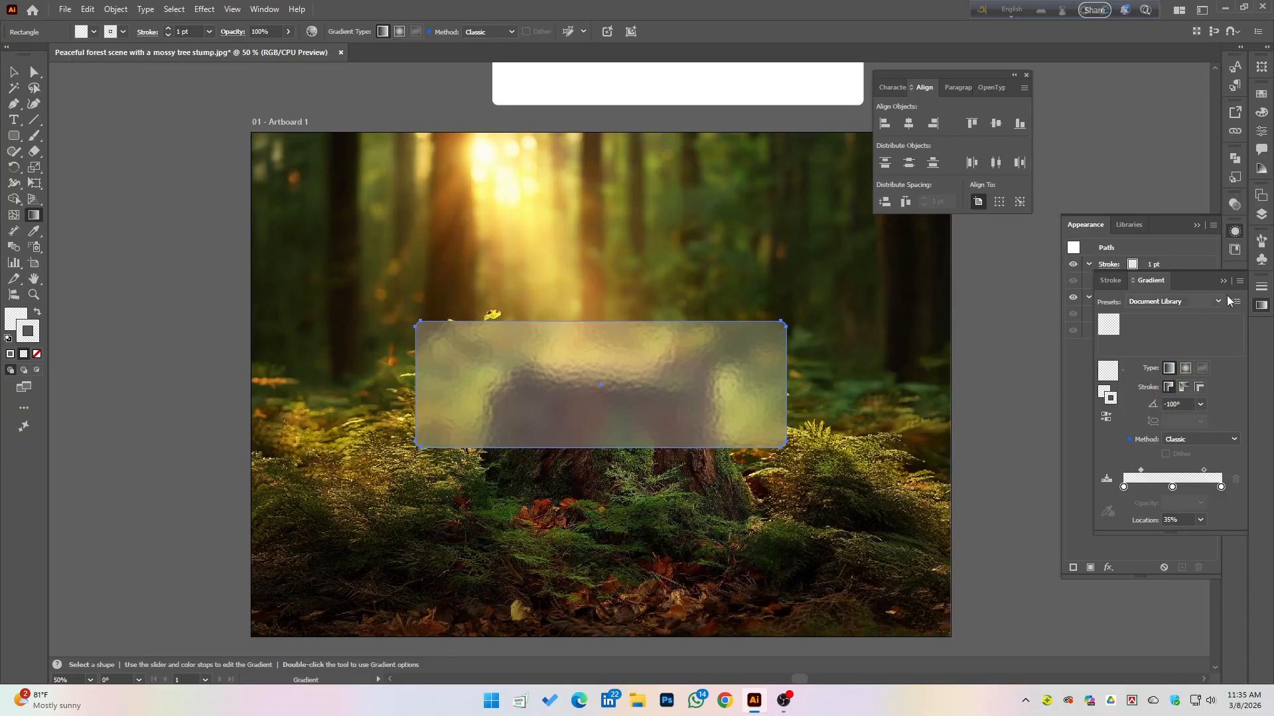
Align the gradient rectangle's stroke to the outside of its path.
left_click(1259, 244)
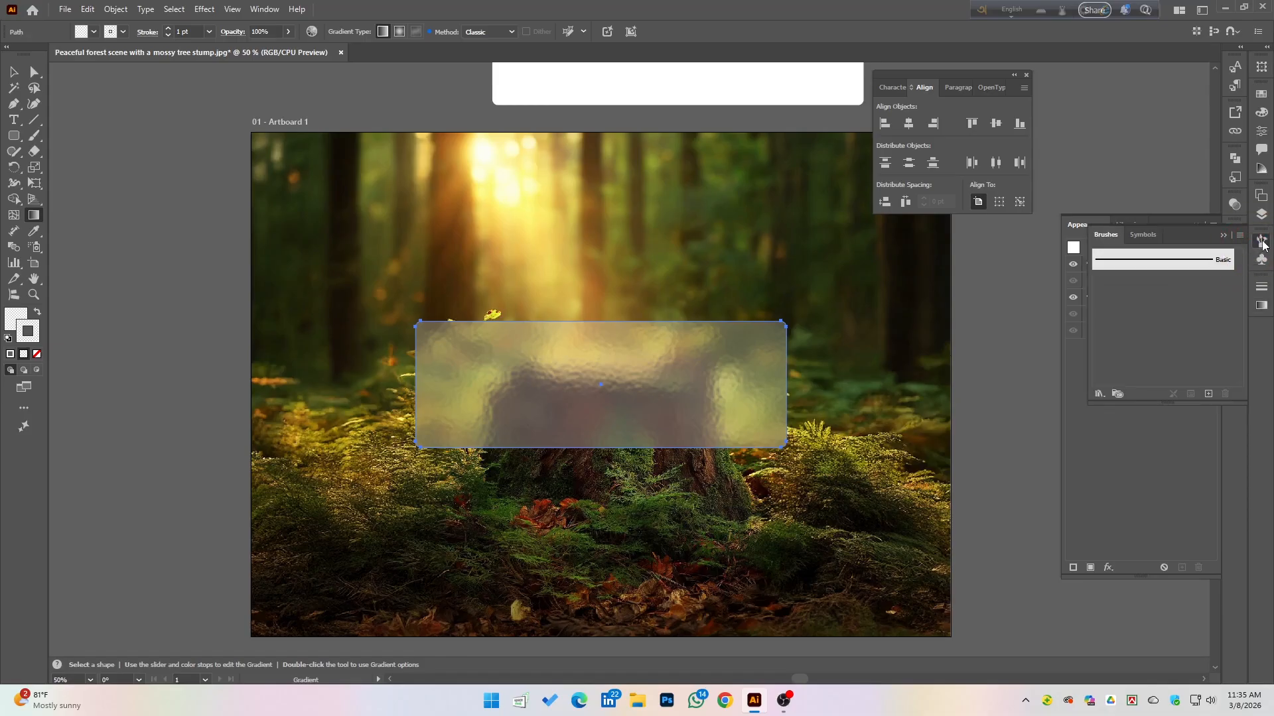
left_click(1261, 287)
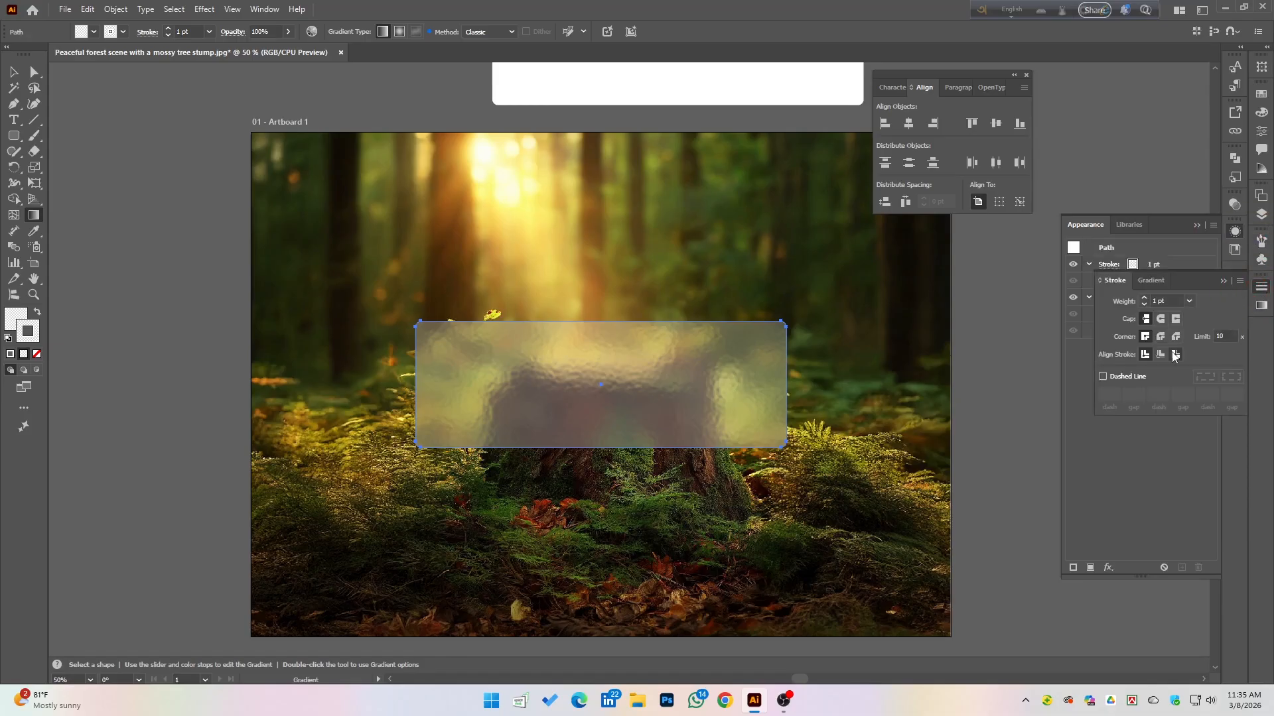
left_click(1176, 355)
left_click(1261, 286)
Try the Overlay blending mode on the gradient rectangle and restore it to Normal.
left_click(1235, 206)
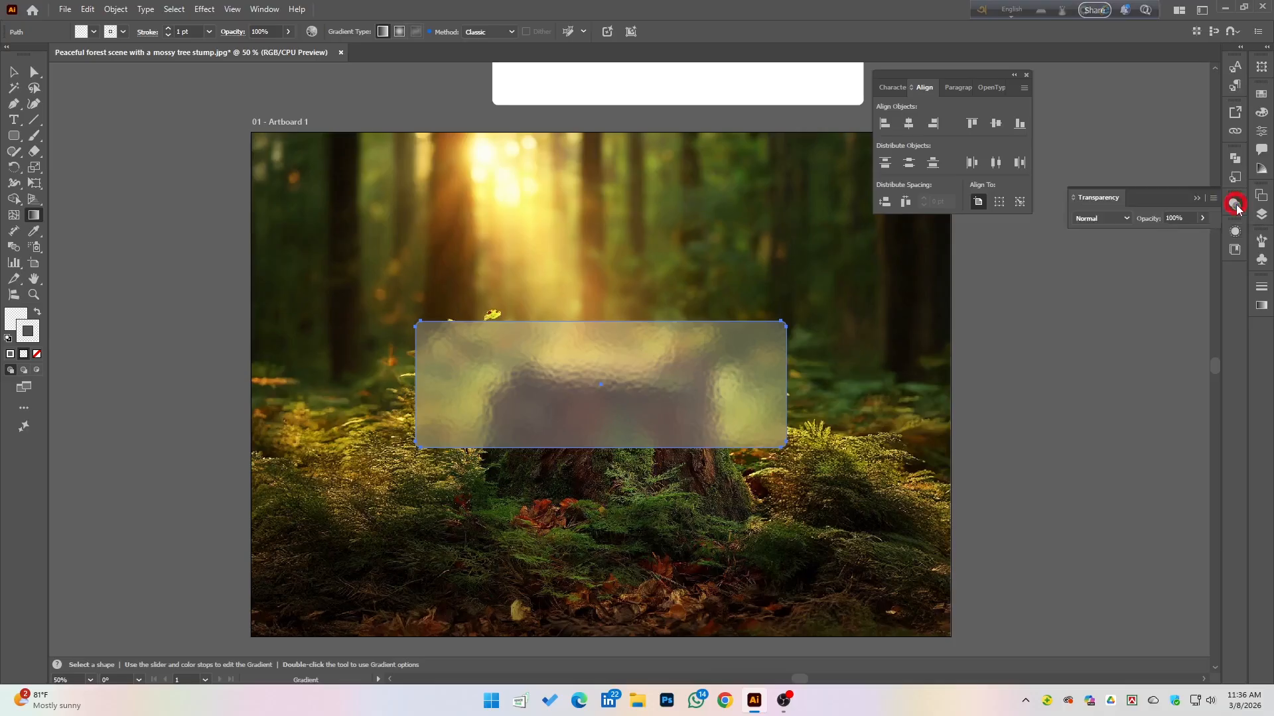
left_click(1101, 219)
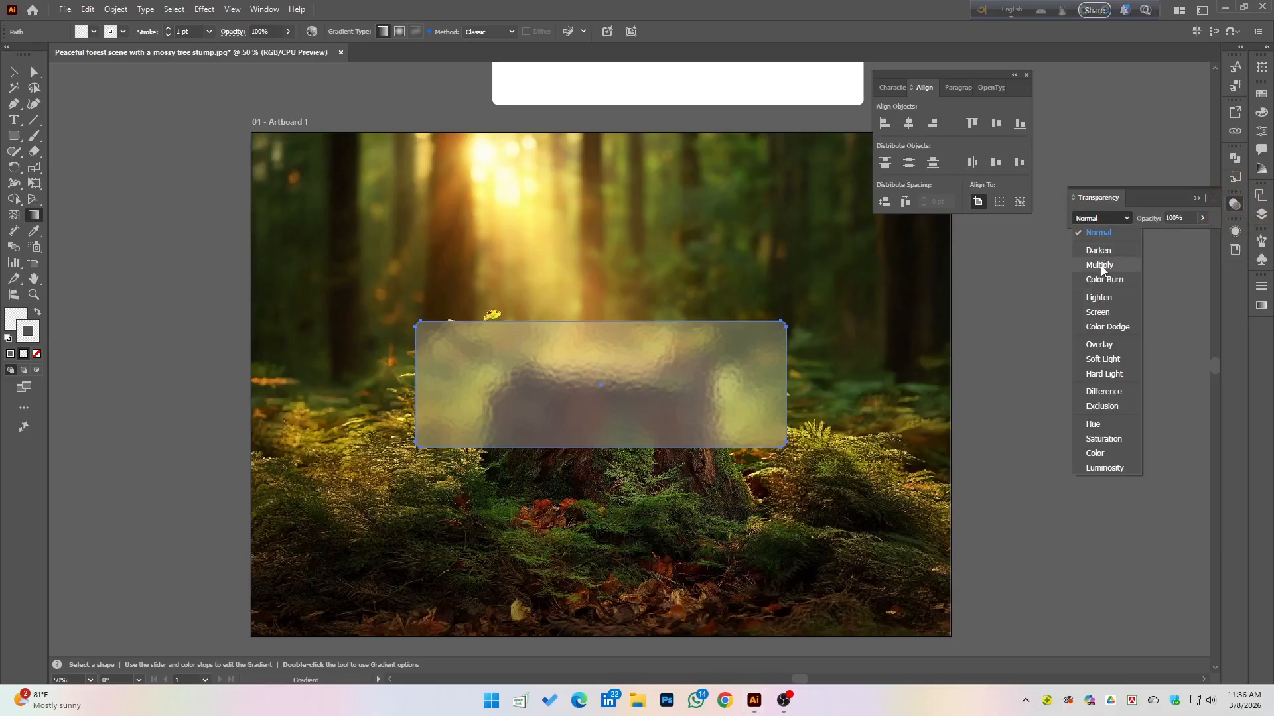
left_click(1104, 345)
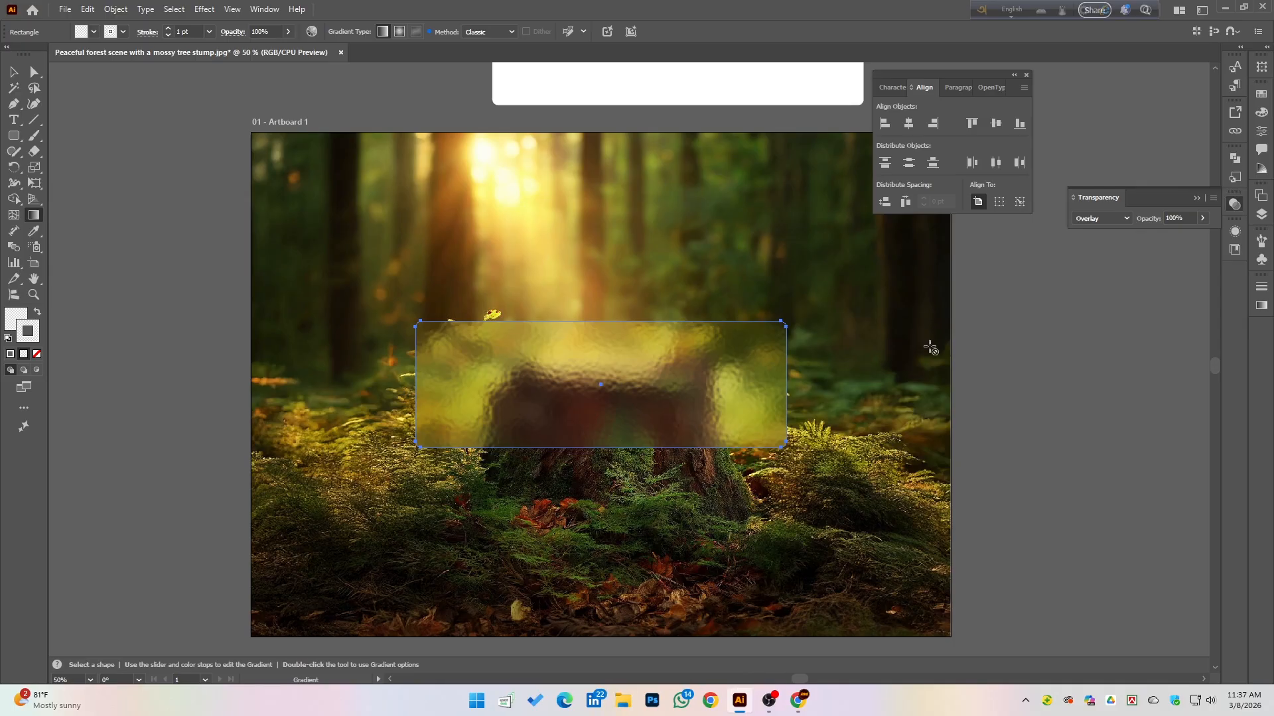
left_click(1128, 217)
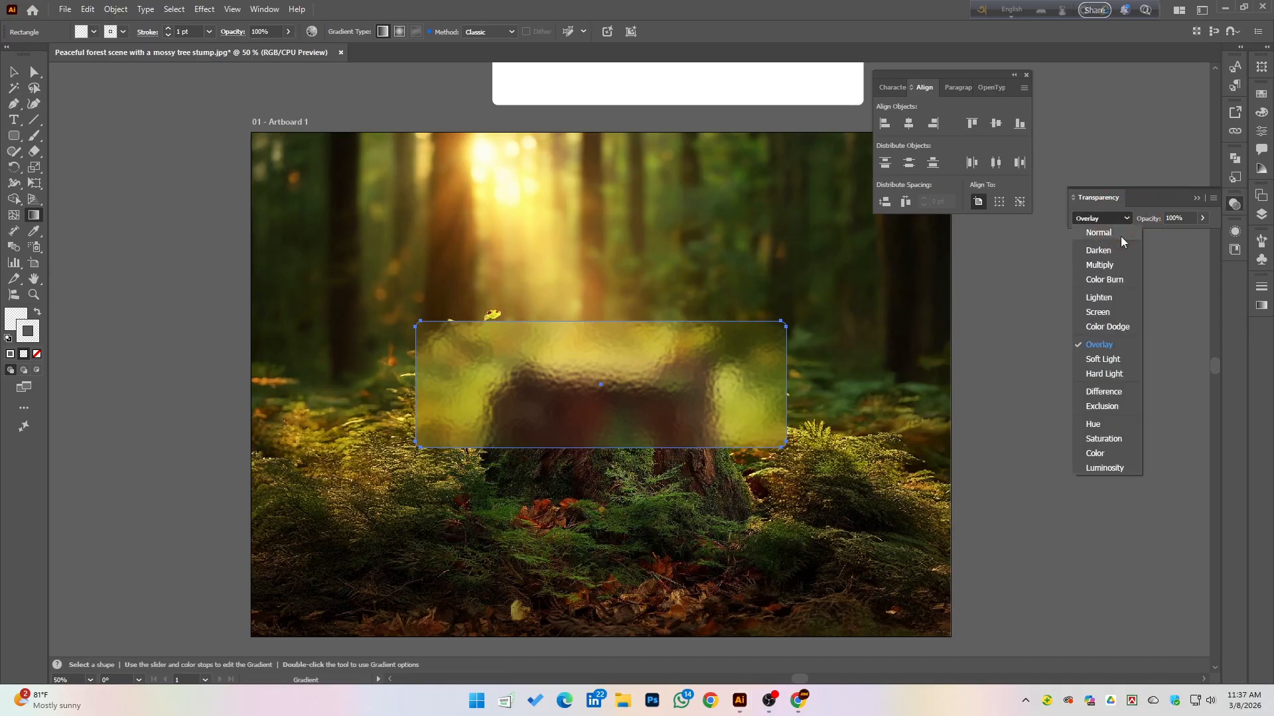
left_click(1121, 234)
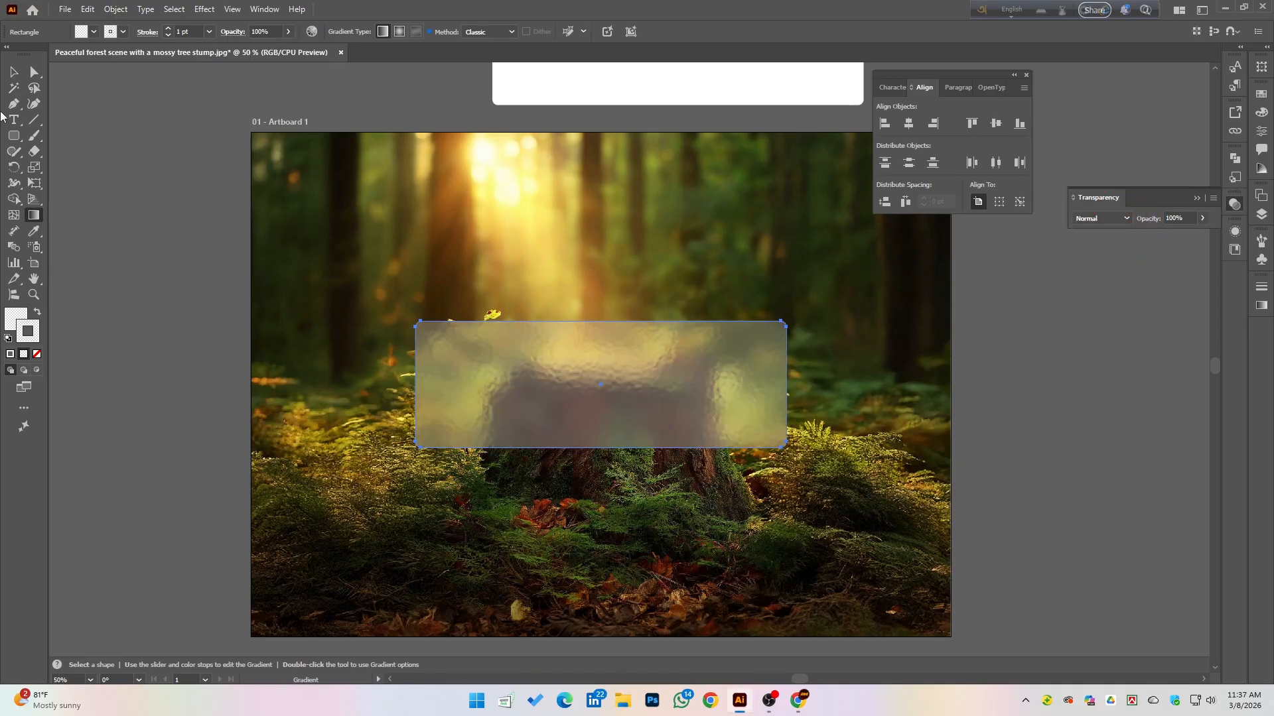
Select the spare white rectangle above the artboard and center it horizontally and vertically on the artboard.
left_click(14, 72)
left_click(124, 102)
left_click(672, 91)
scroll(756, 146, "up", 2)
left_click(908, 123)
left_click(995, 124)
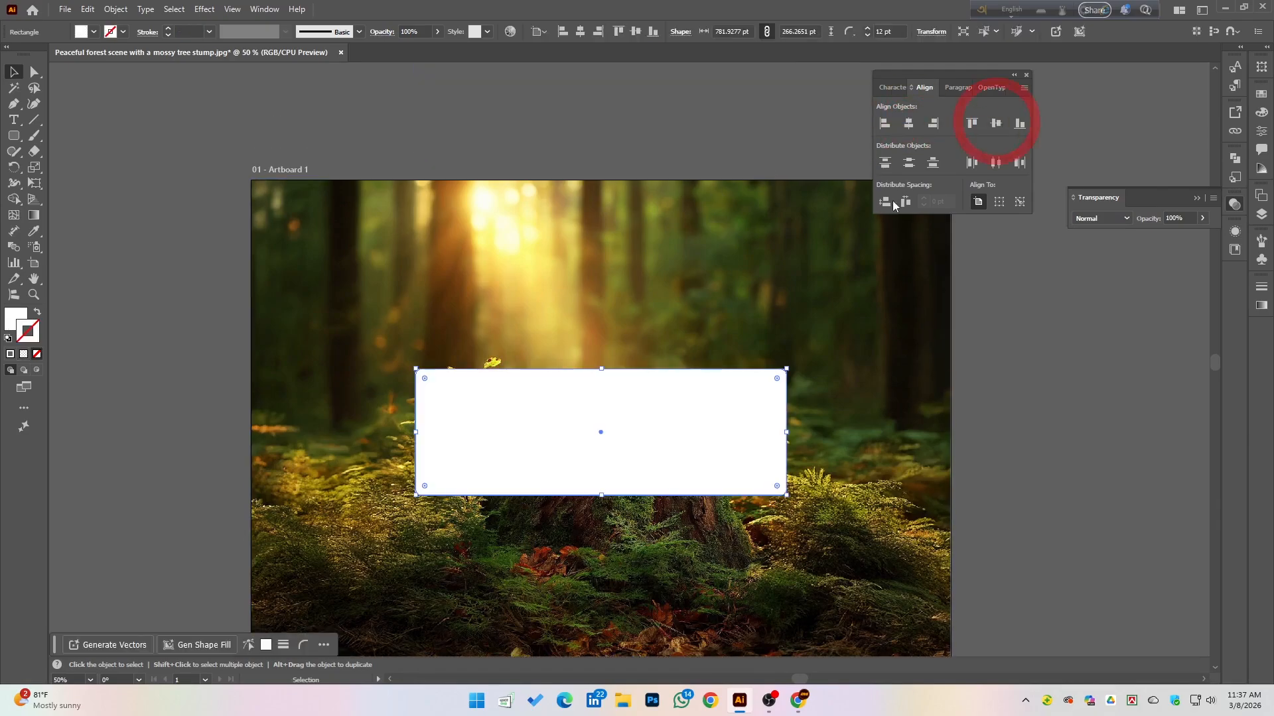
scroll(952, 250, "down", 3)
left_click(1236, 232)
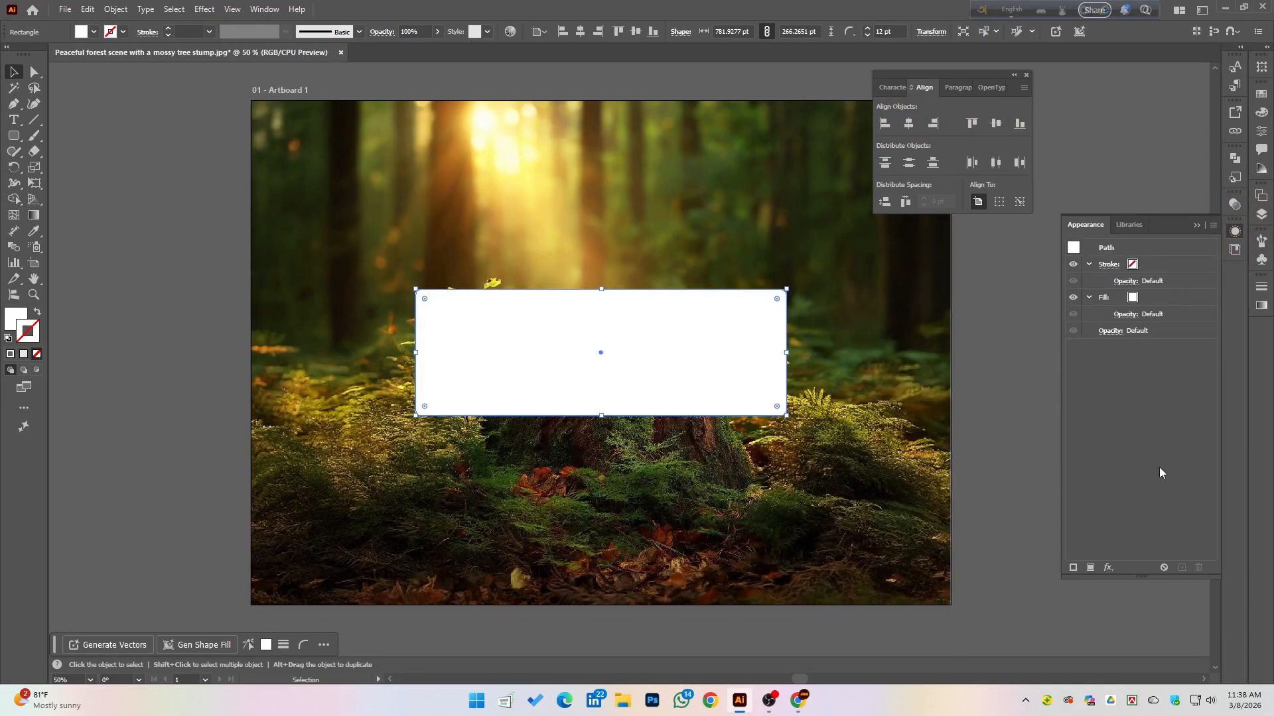
left_click(1107, 567)
mouse_move(1134, 438)
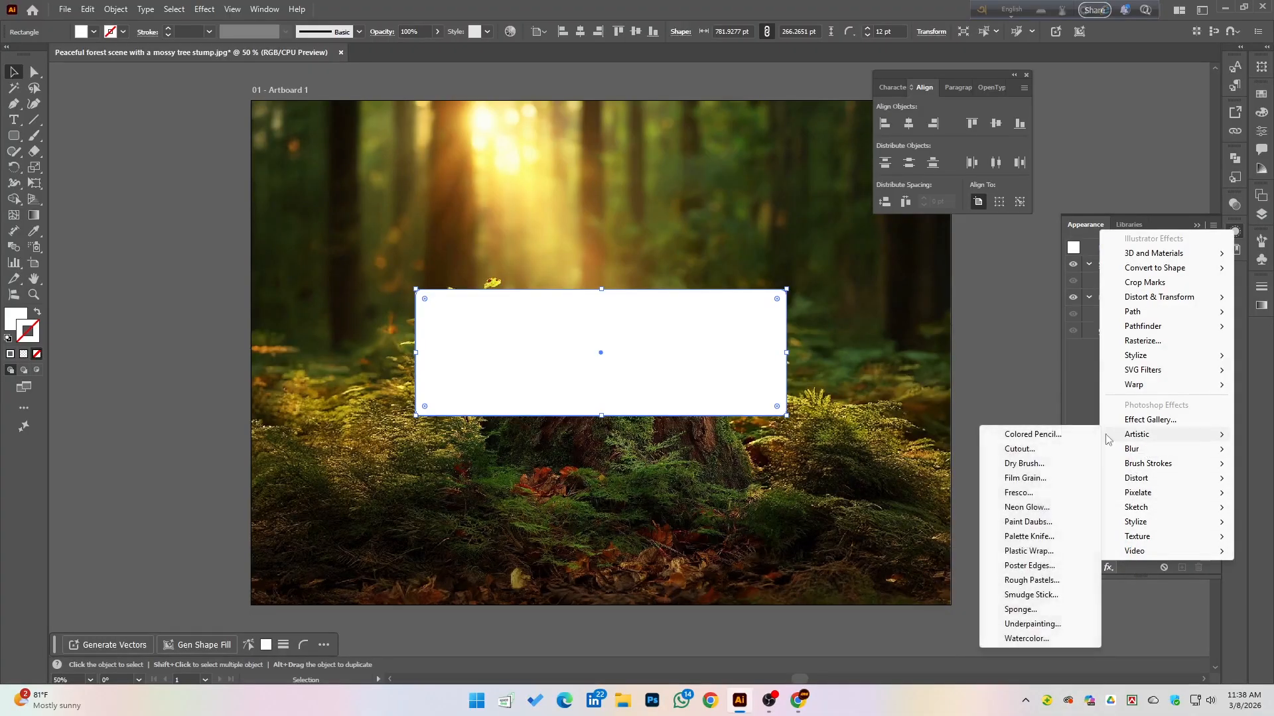
left_click(1021, 477)
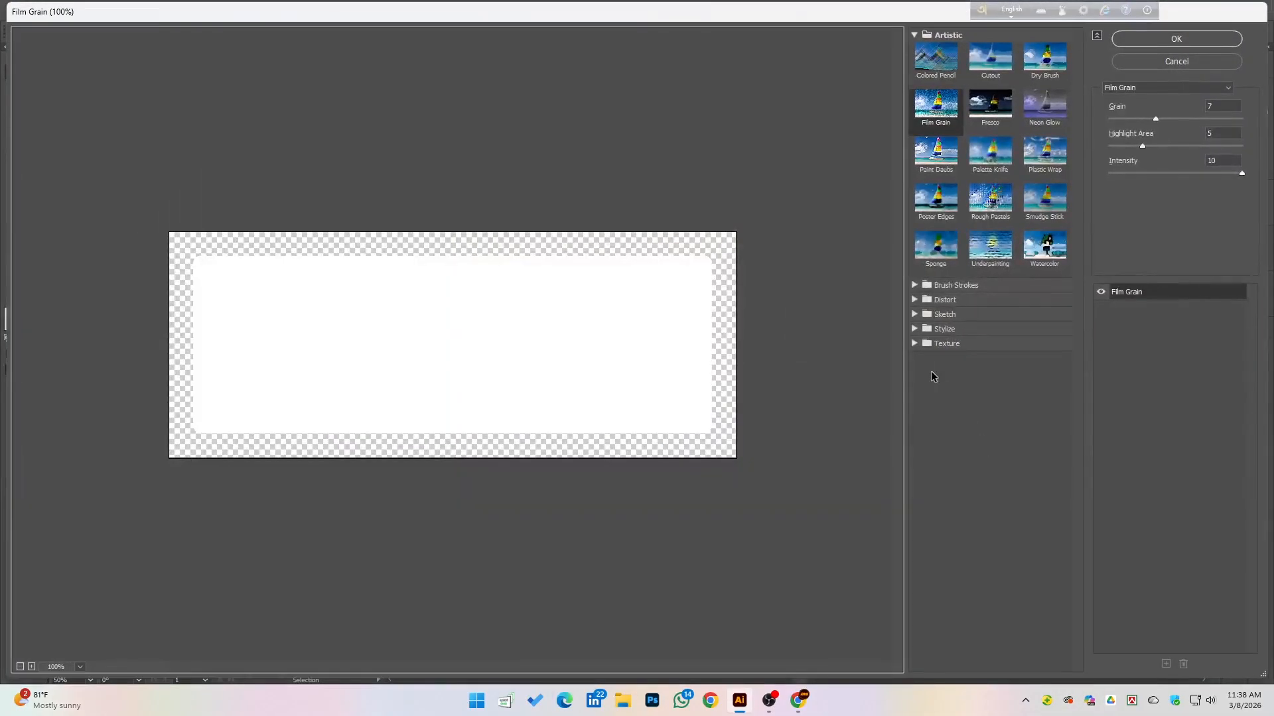
left_click(1177, 61)
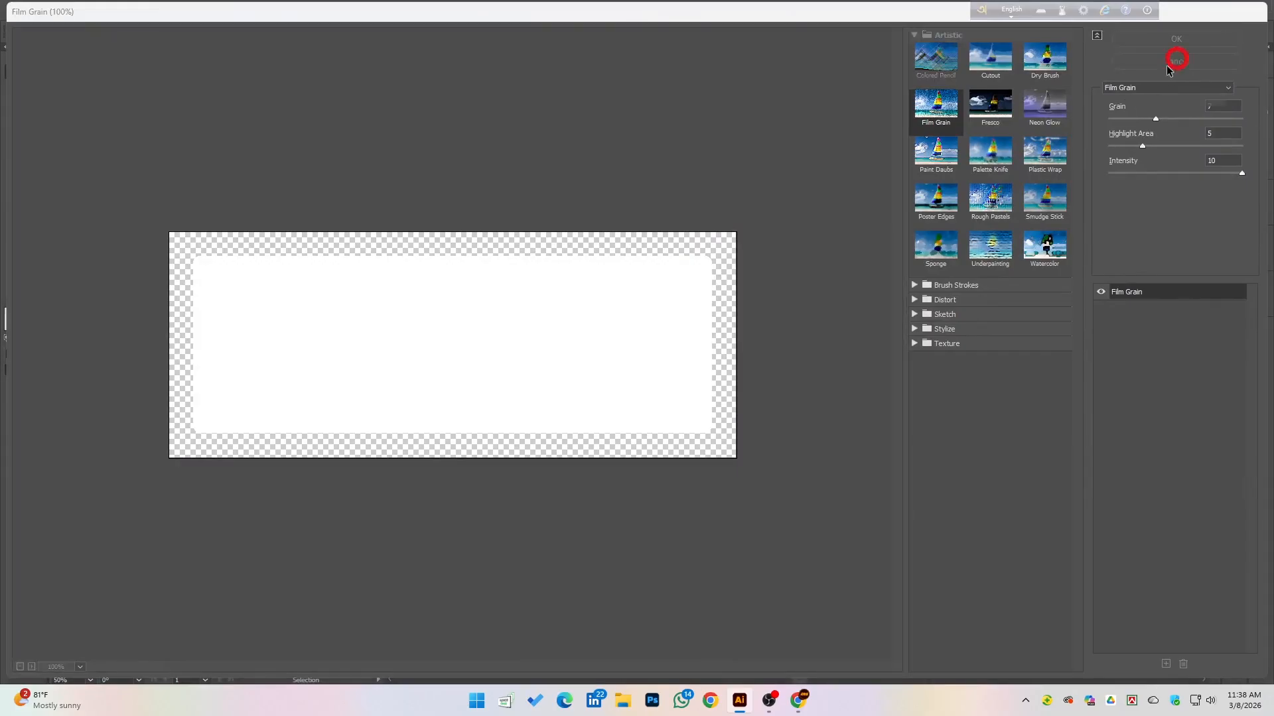
Change the centered white rectangle's fill color to black (000000).
double_click(12, 321)
left_click(856, 416)
left_click(1145, 254)
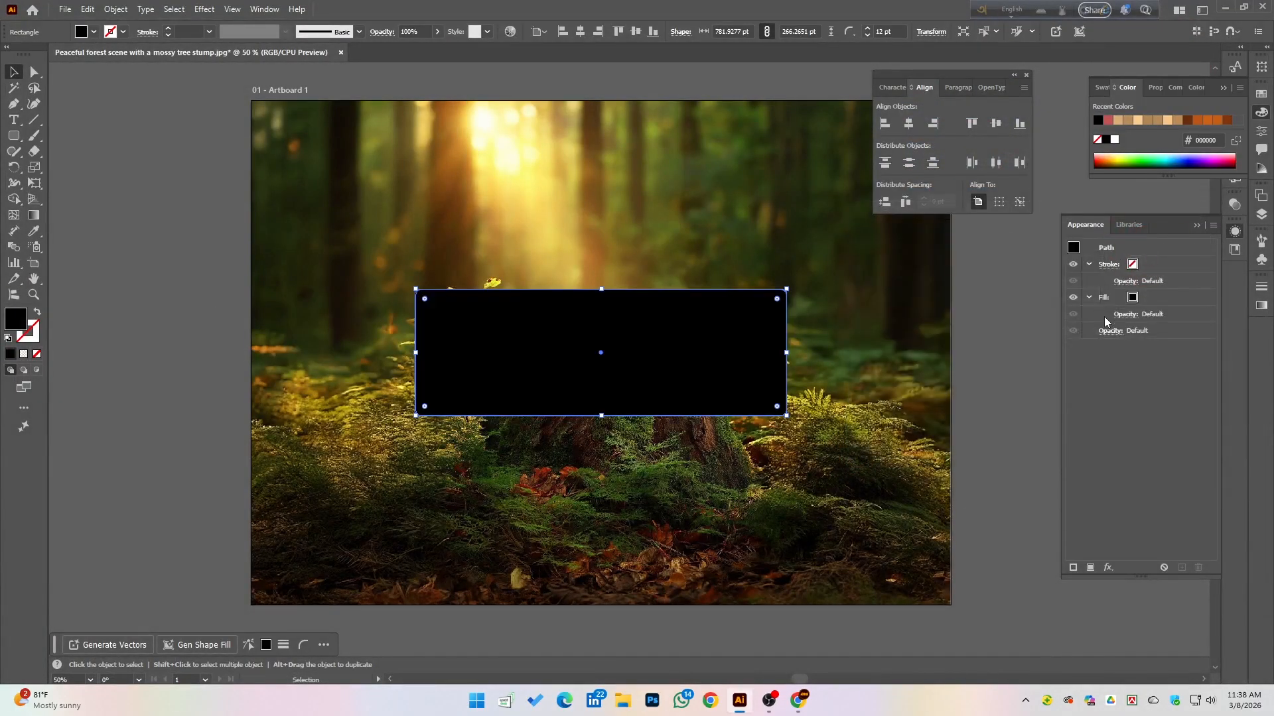
Apply the Film Grain effect to the black rectangle with Grain 7, Highlight Area 5 and Intensity 10.
left_click(1106, 567)
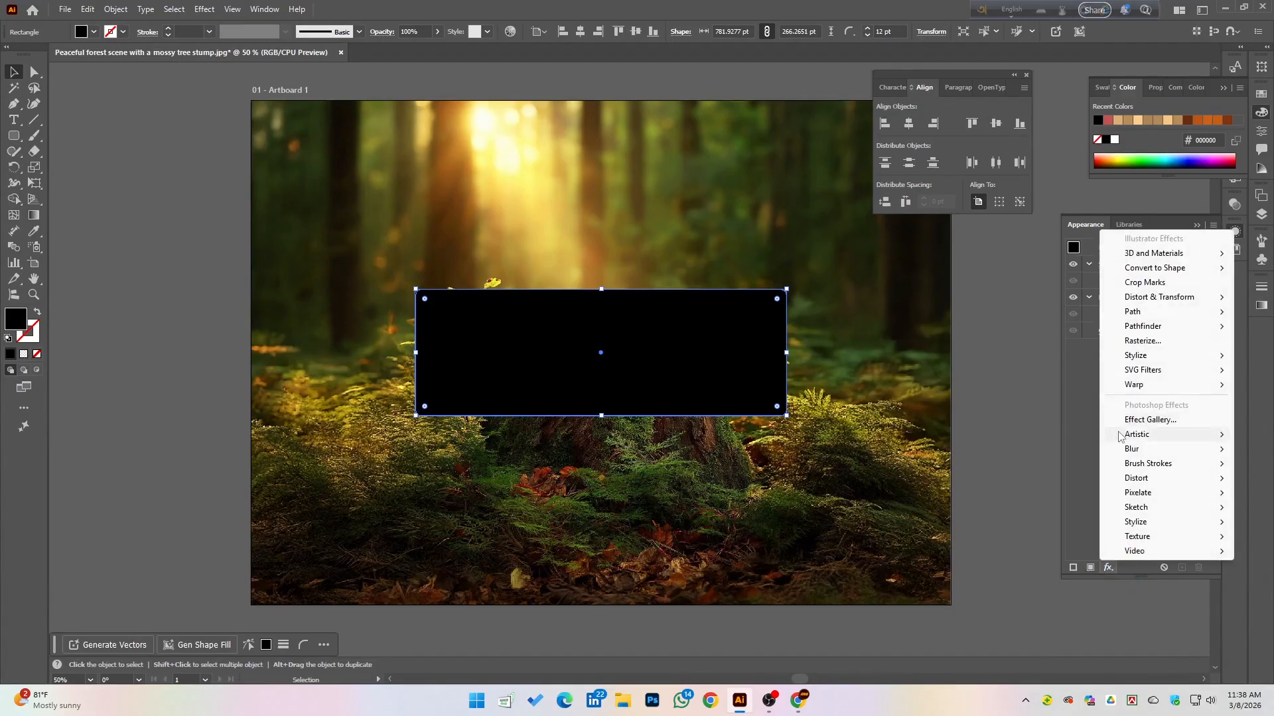
mouse_move(1138, 435)
left_click(1025, 478)
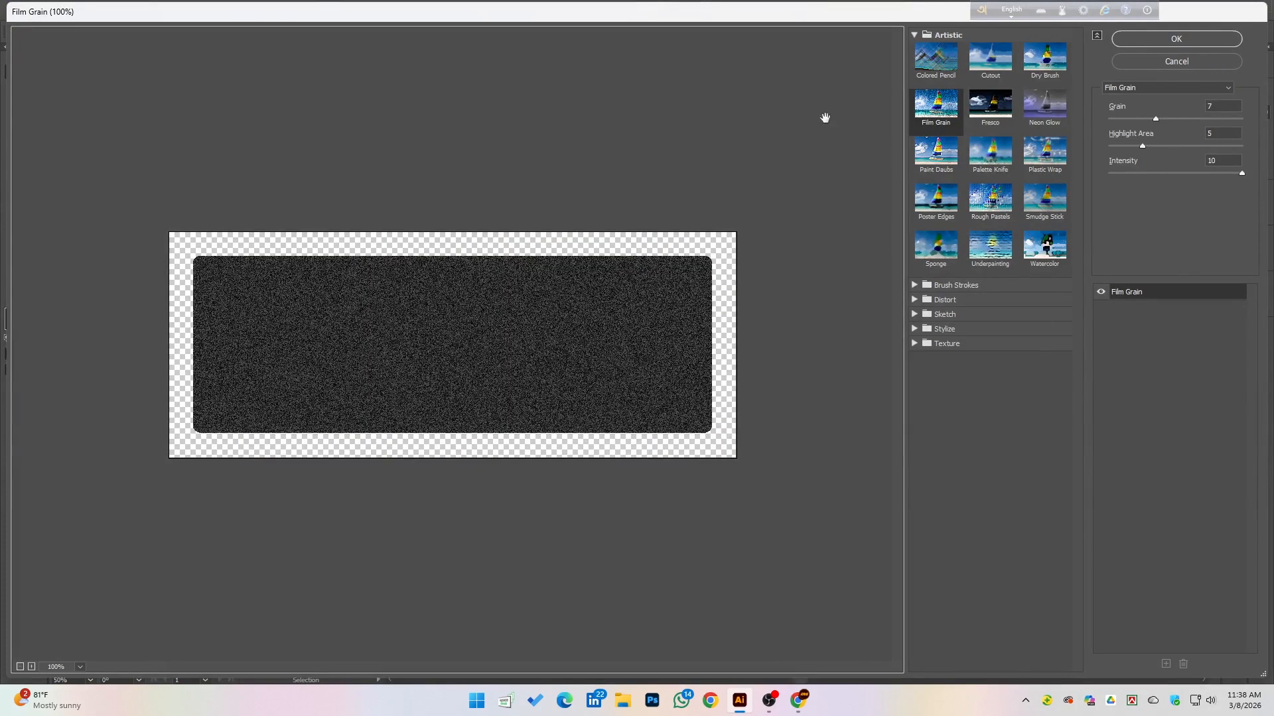
left_click(1175, 39)
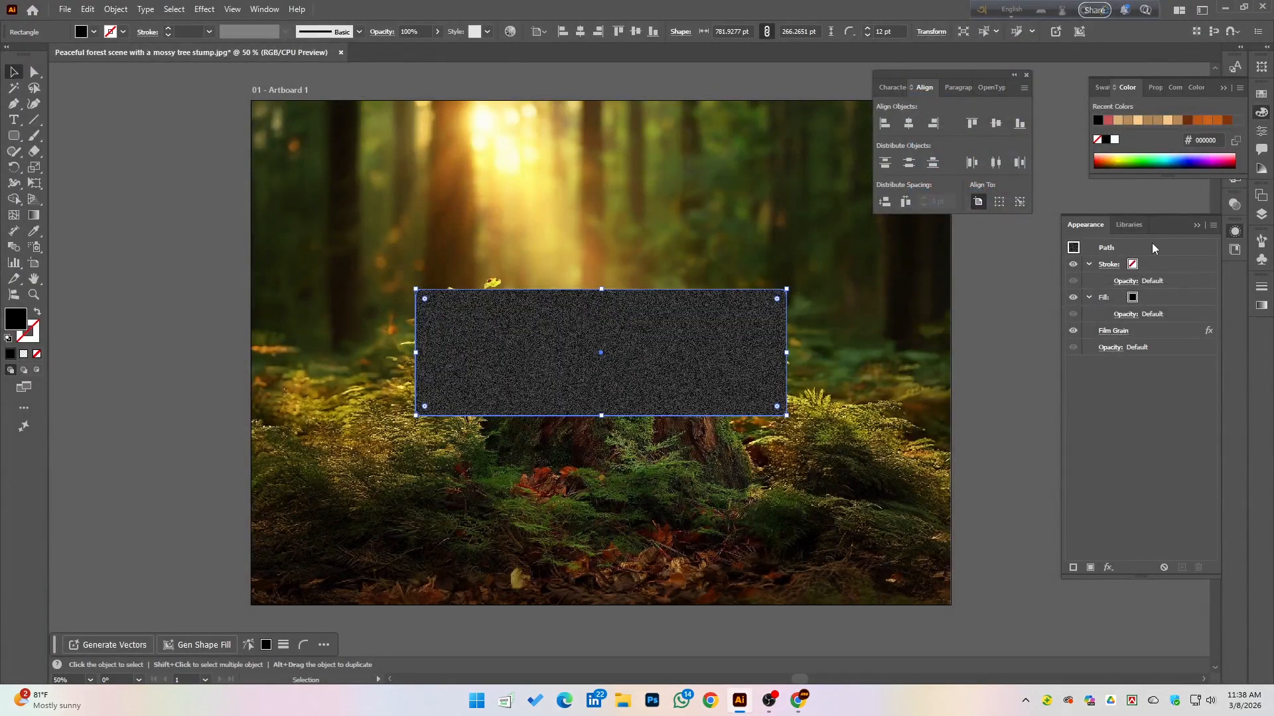
Set the grain rectangle's blending mode to Overlay and its opacity to 10%.
left_click(1234, 204)
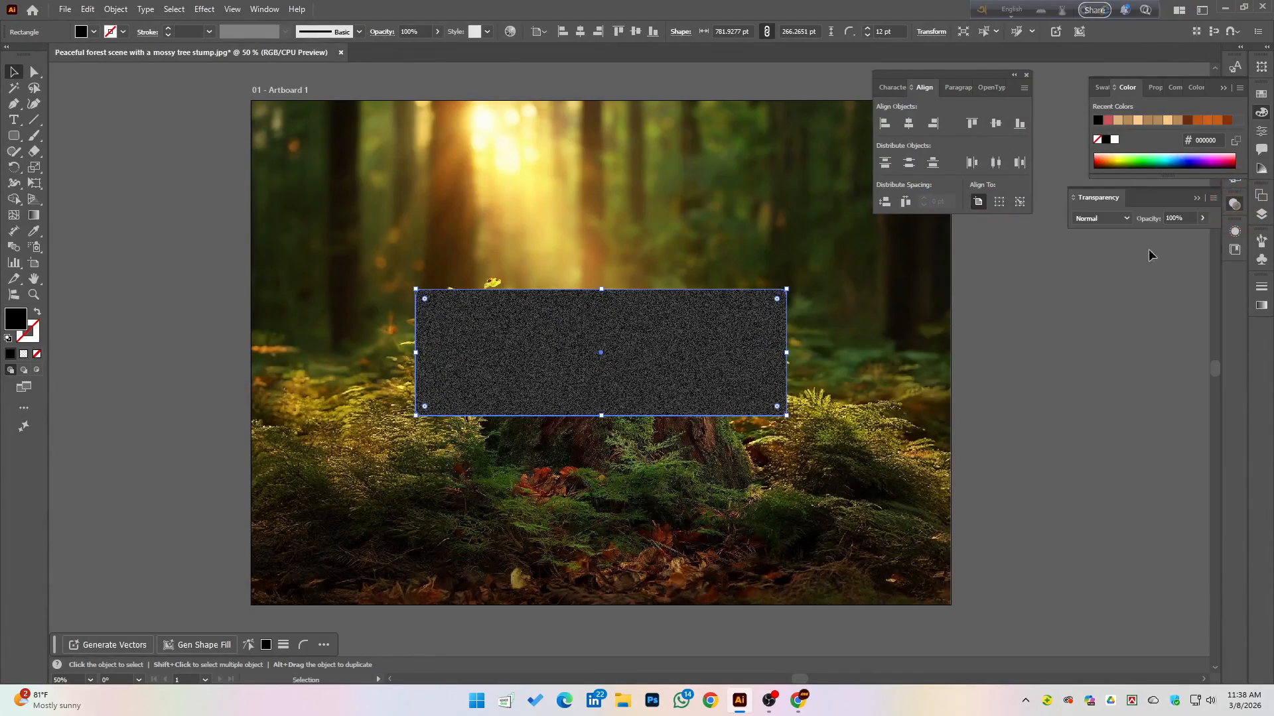
left_click(1101, 218)
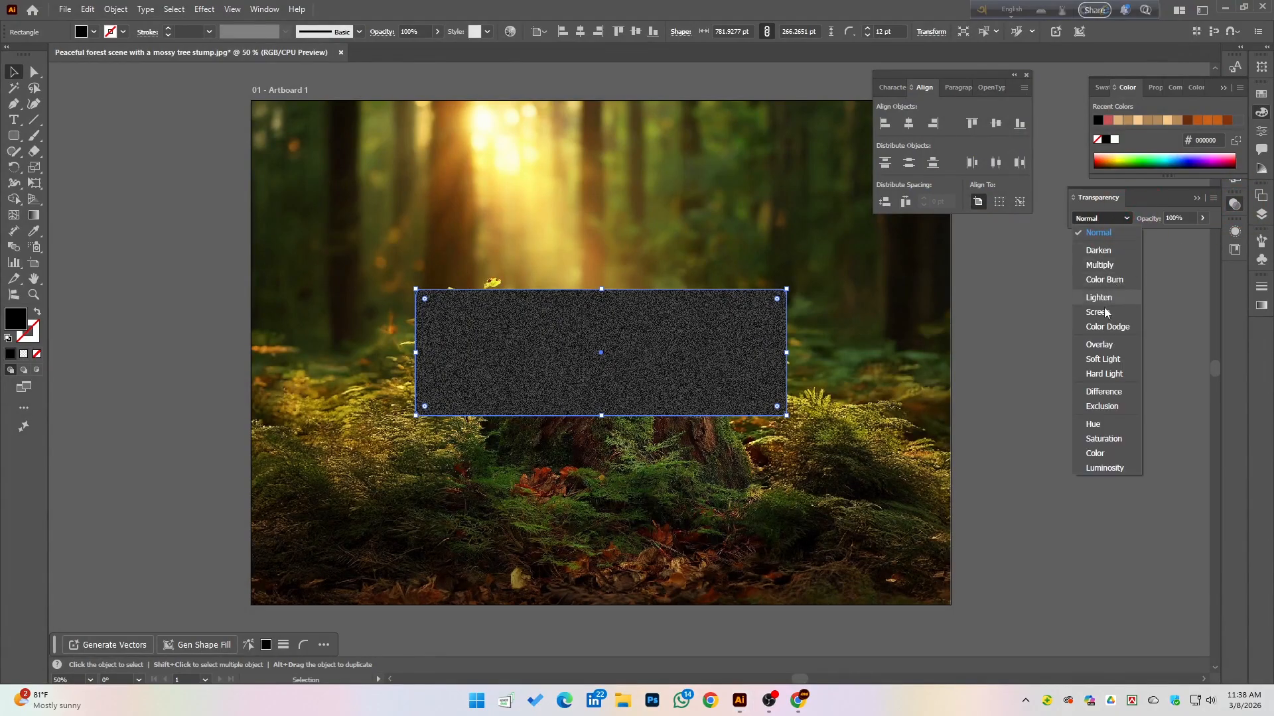
left_click(1100, 345)
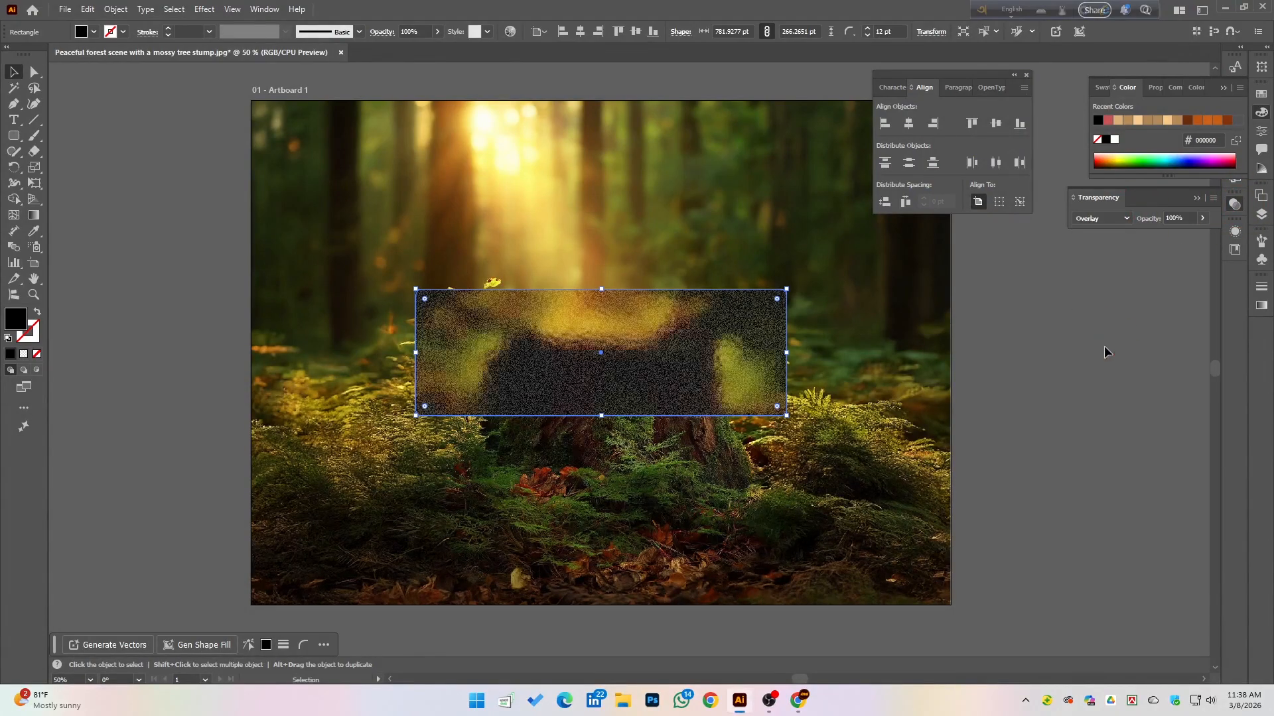
left_click(1202, 218)
left_click_drag(1198, 234, 1154, 245)
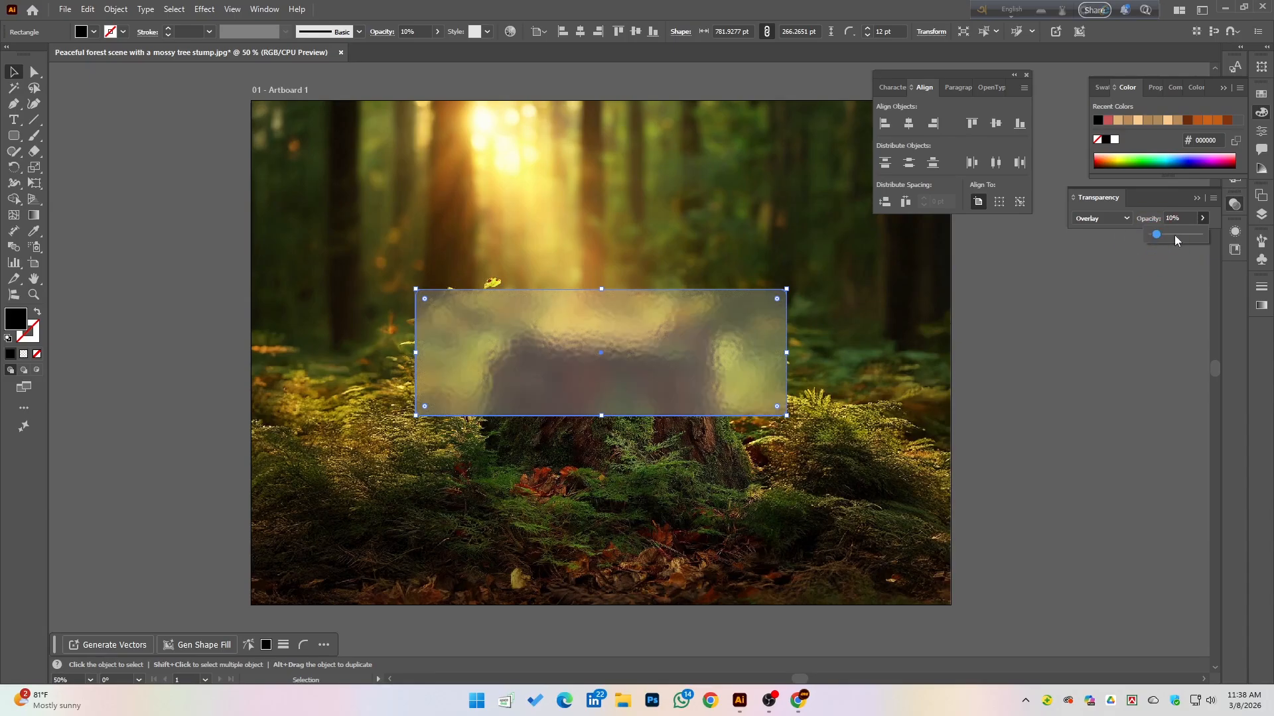
Set the opacity of the white gradient rectangle beneath the grain layer to 25%.
scroll(579, 358, "up", 3)
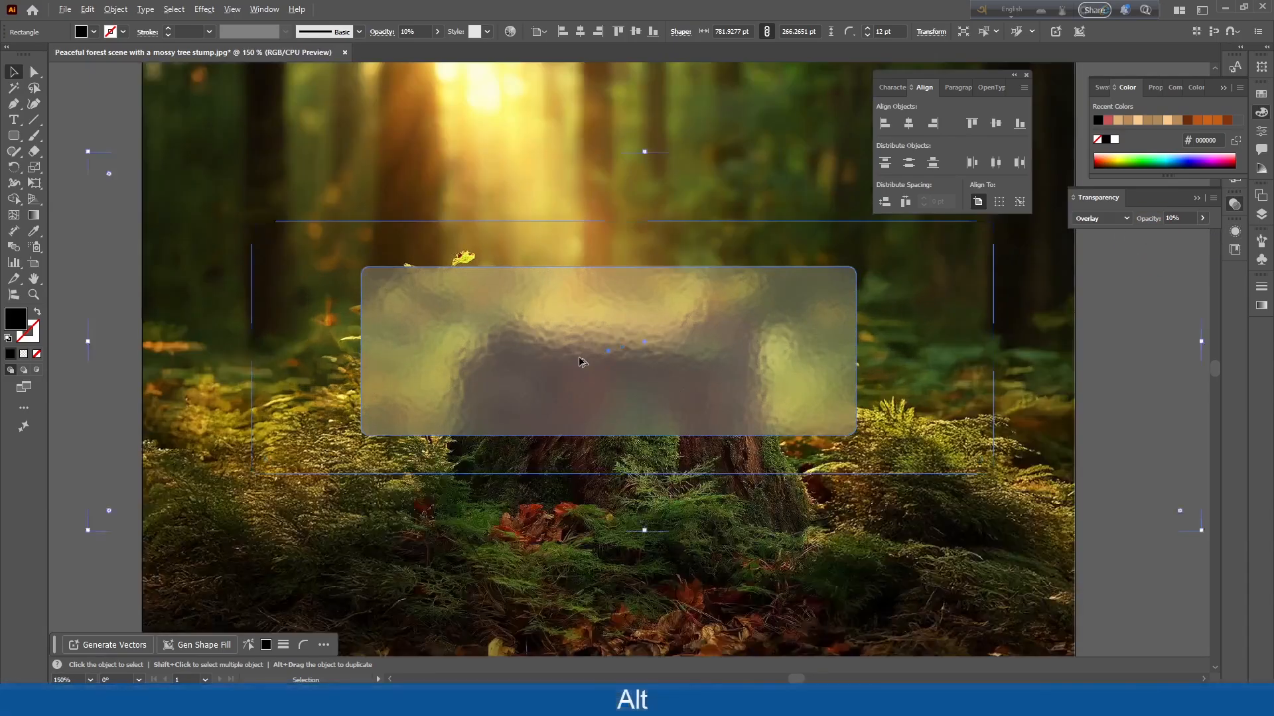
type("25")
key("Return")
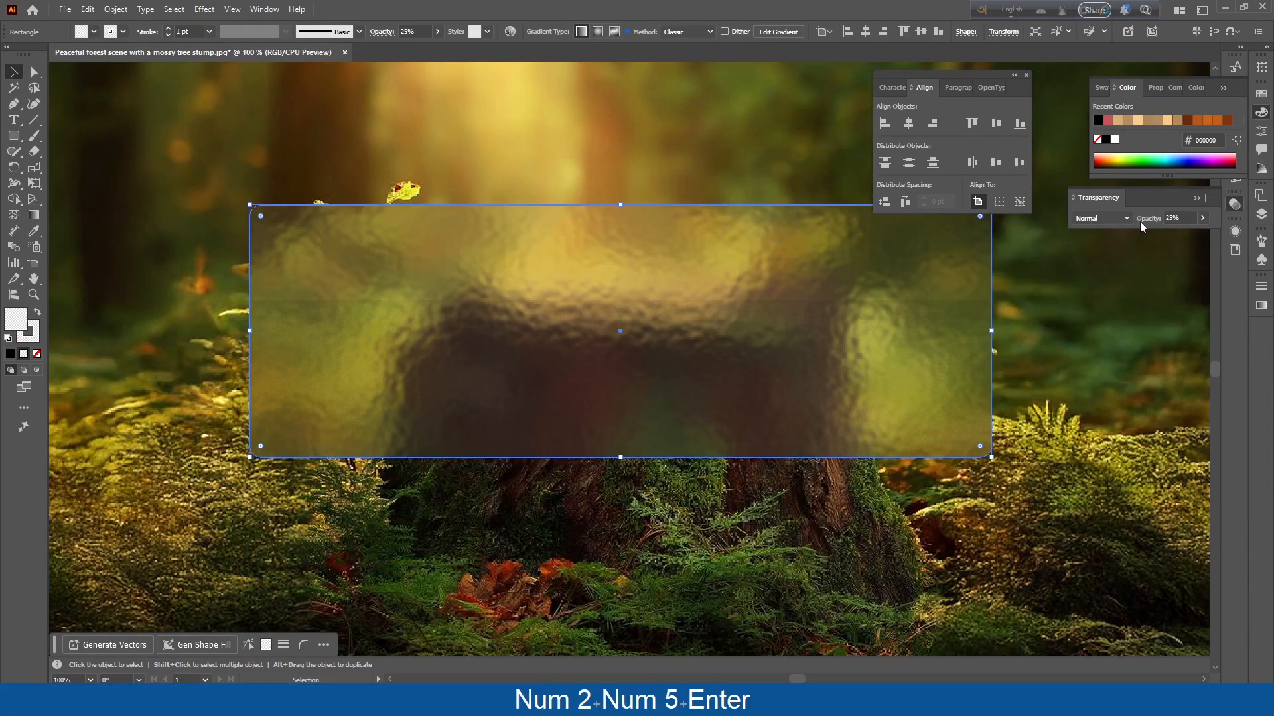
scroll(735, 282, "down", 2)
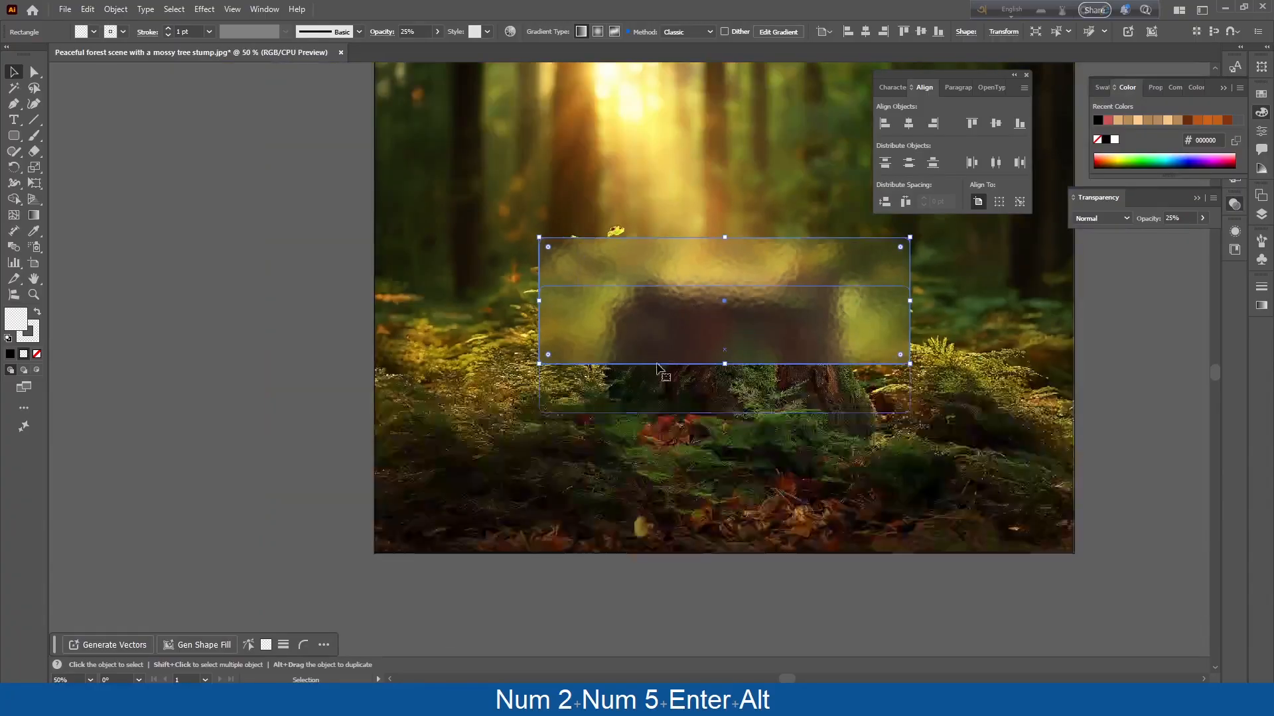
Clear the selection and examine the glass panel over the forest photo without its selection outlines.
left_click(245, 370)
left_click(626, 304)
left_click(580, 31)
left_click(636, 31)
left_click(318, 213)
left_click_drag(318, 213, 230, 228)
key("shift")
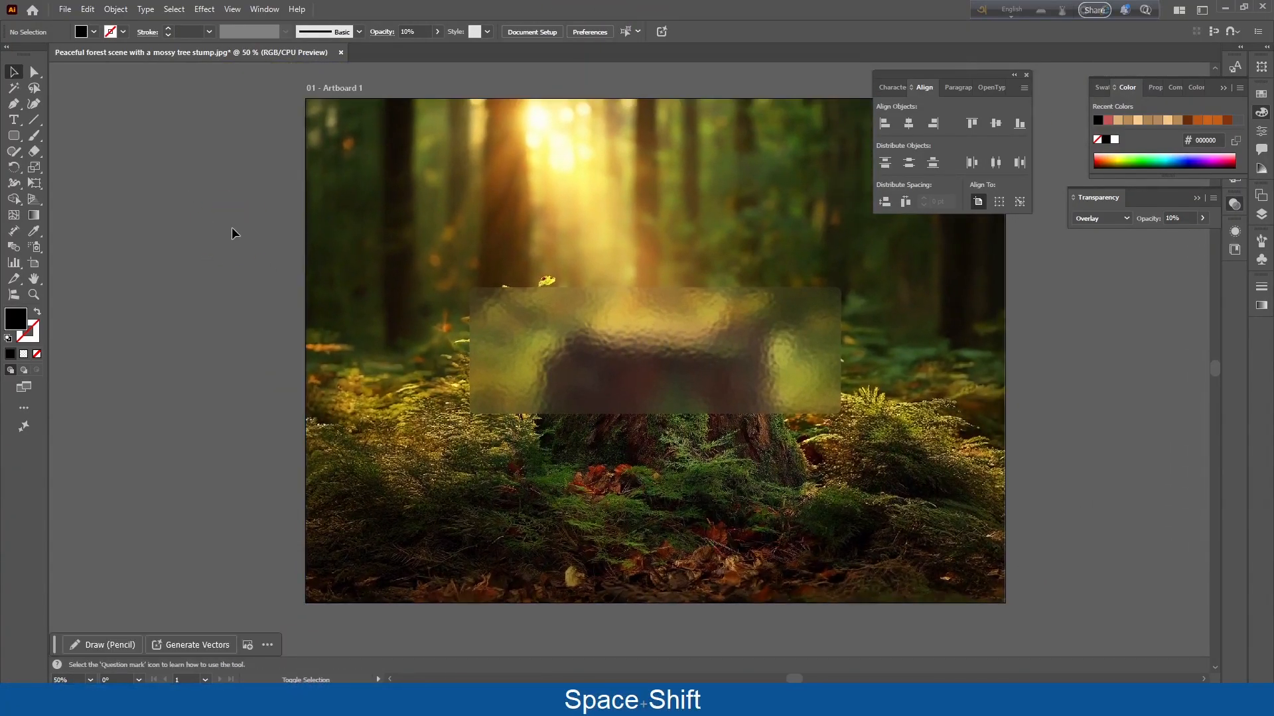